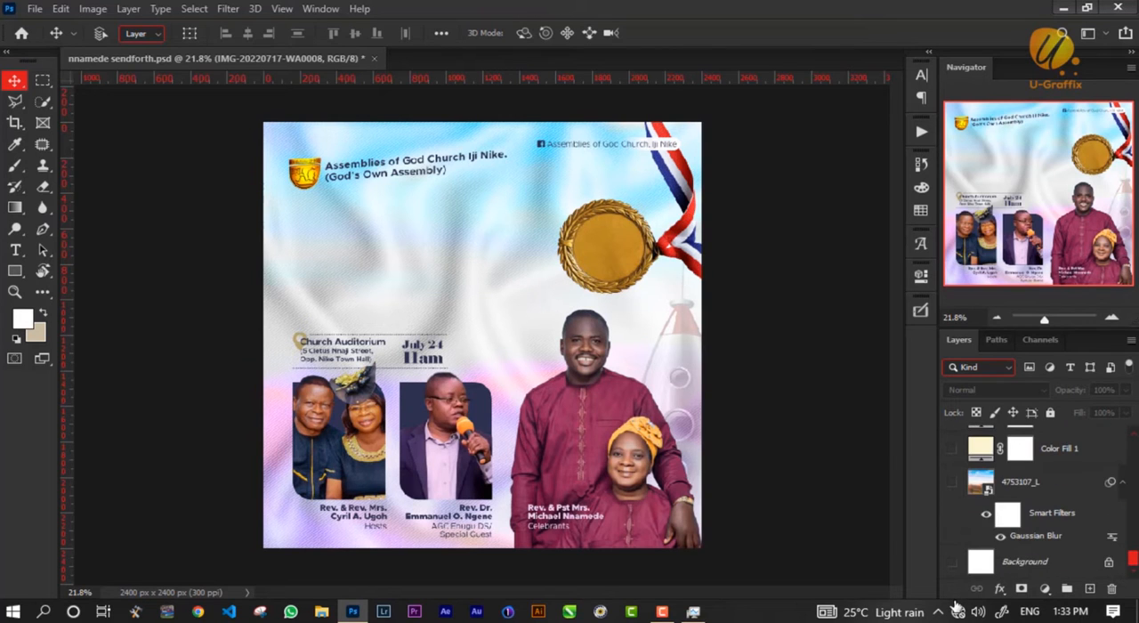
Hide all the flyer's layers except the white Background and the 4753107_L landscape layer.
scroll(950, 551, "up", 5)
scroll(950, 551, "up", 8)
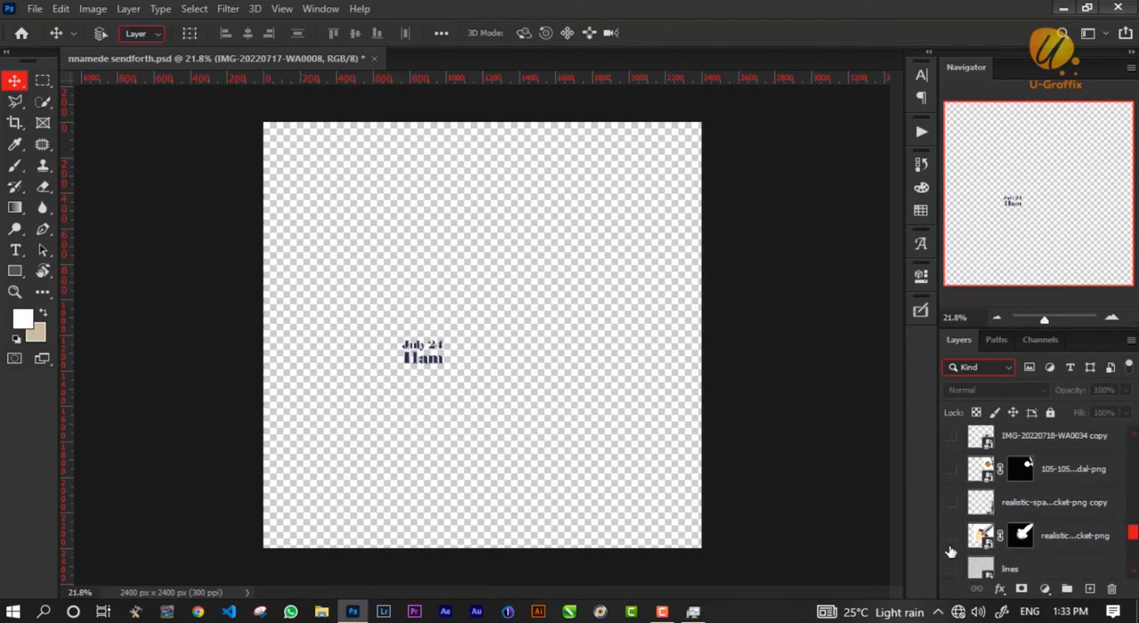
left_click(953, 479)
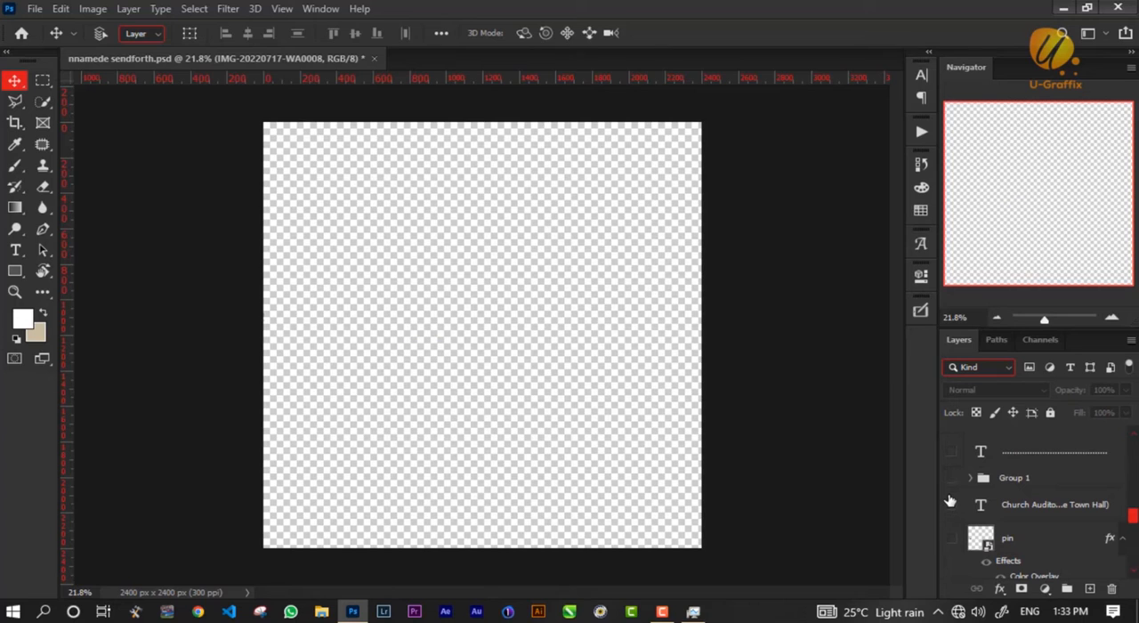
scroll(950, 508, "down", 8)
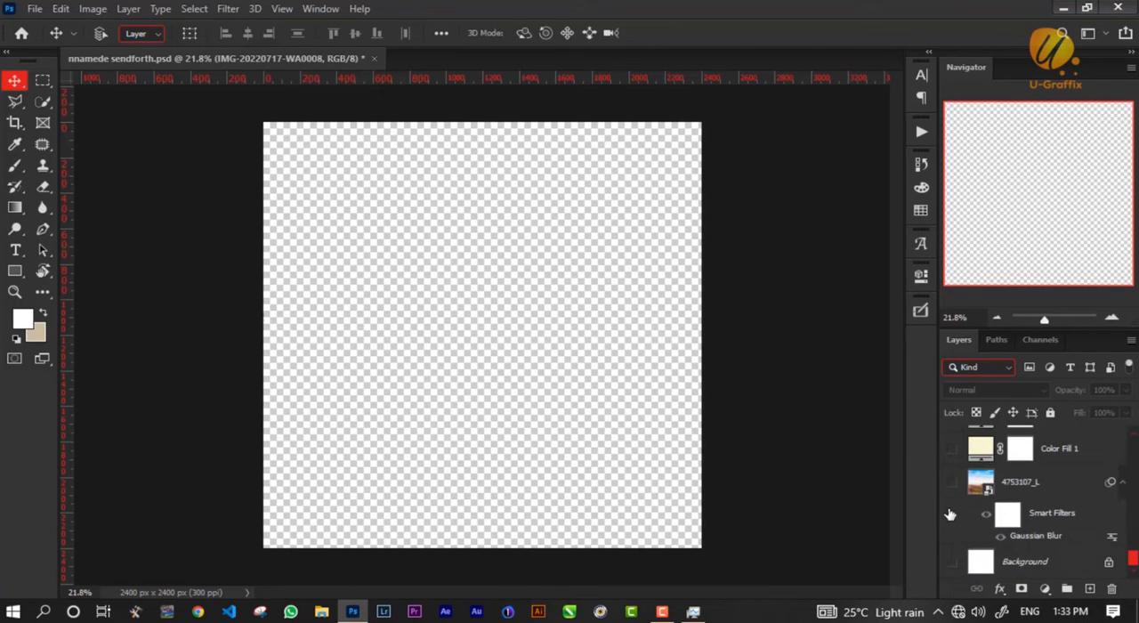
left_click(951, 563)
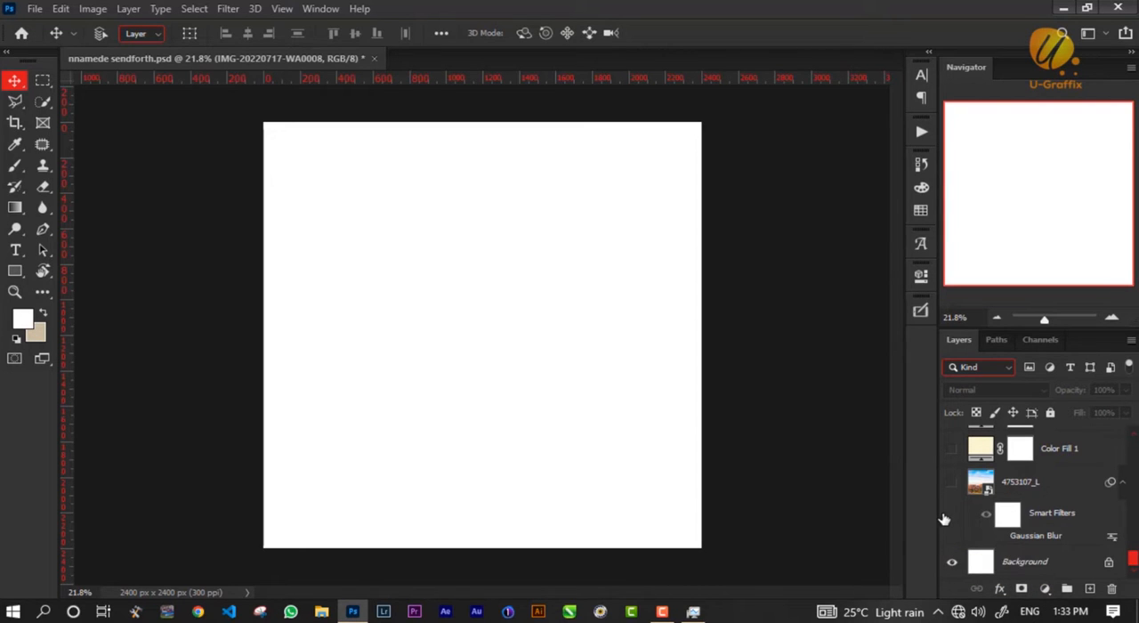
left_click(948, 517)
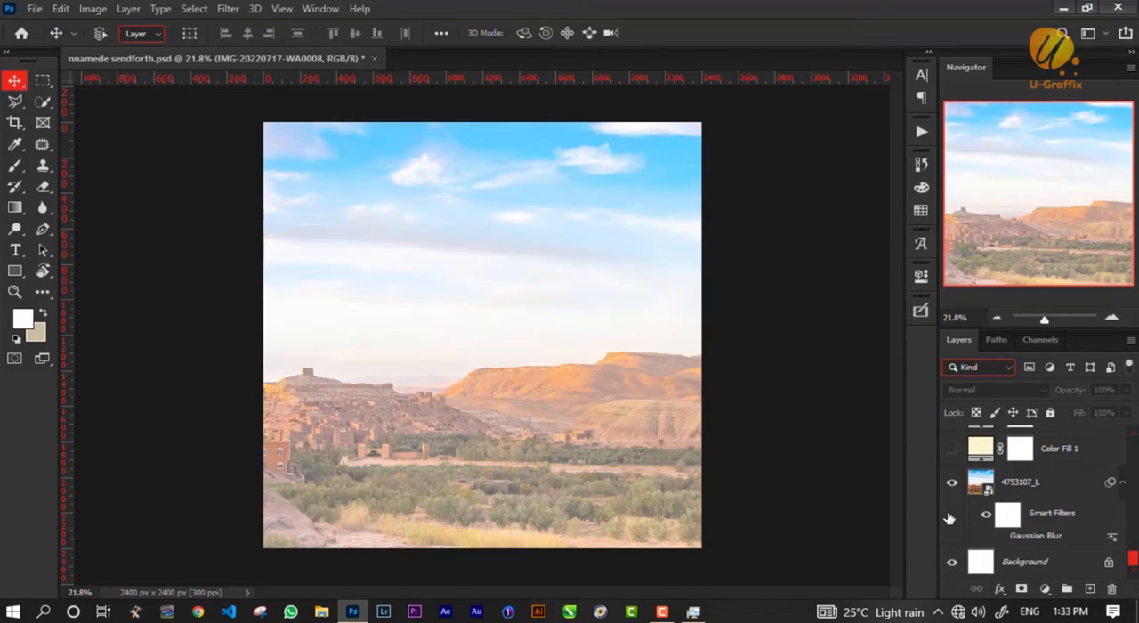
Raise the opacity of the 4753107_L landscape layer to 100%.
left_click(1086, 485)
left_click(1125, 390)
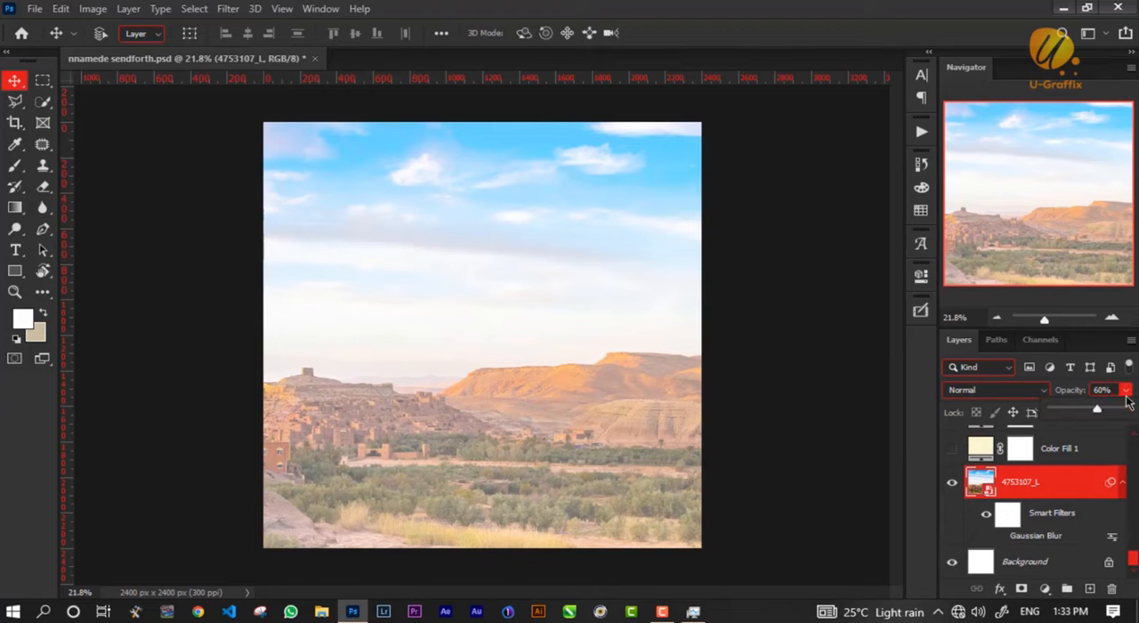
left_click_drag(1096, 411, 1129, 413)
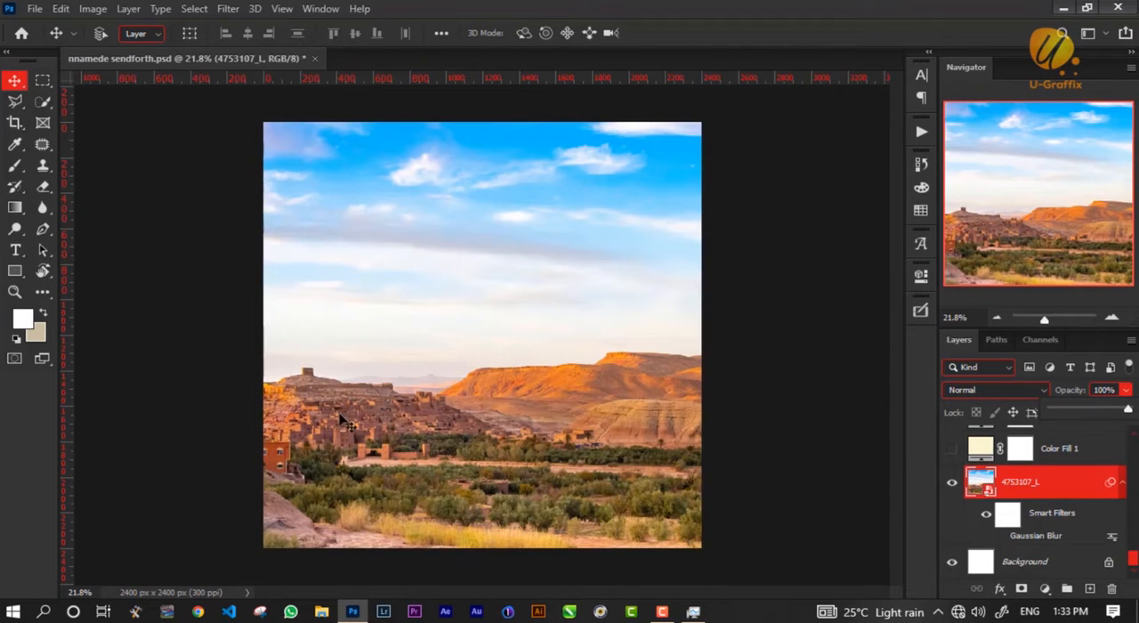
left_click(1089, 491)
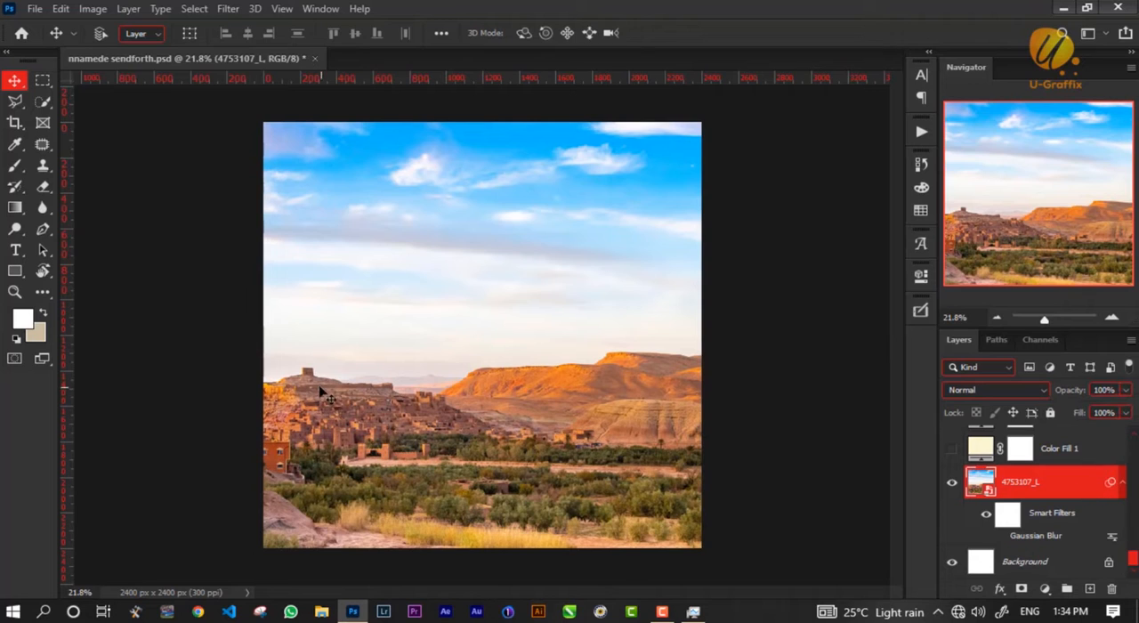
Try scaling the 4753107_L landscape down to about 29% around its centre, and discard the transform.
key("ctrl")
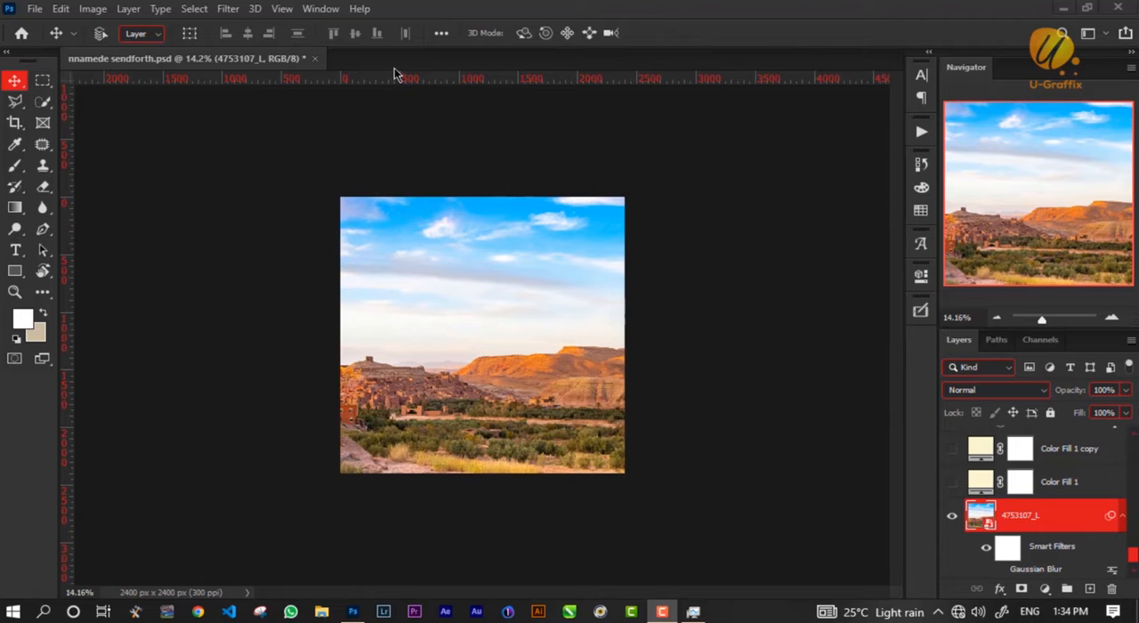
key("ctrl+t")
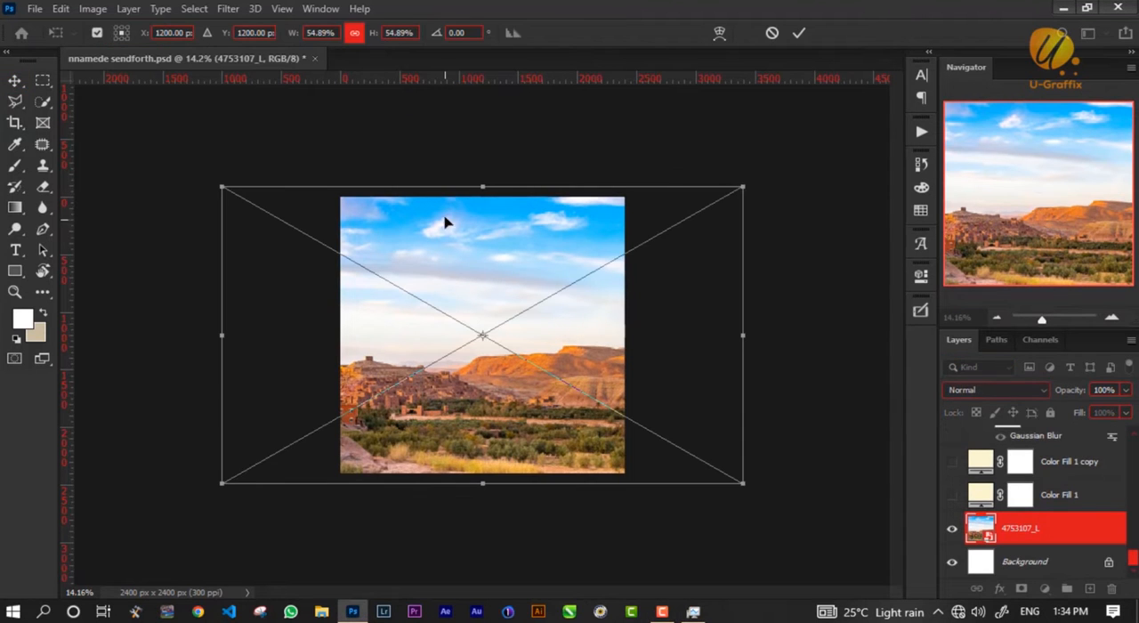
left_click_drag(481, 184, 482, 253)
scroll(475, 326, "up", 4)
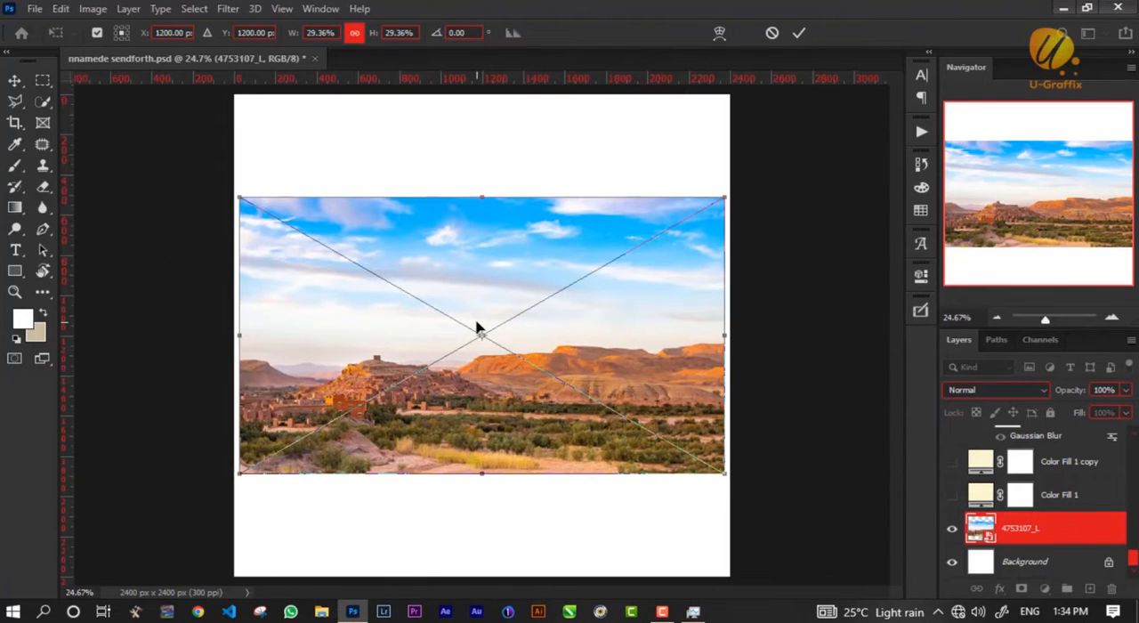
scroll(477, 329, "down", 1)
key("Escape")
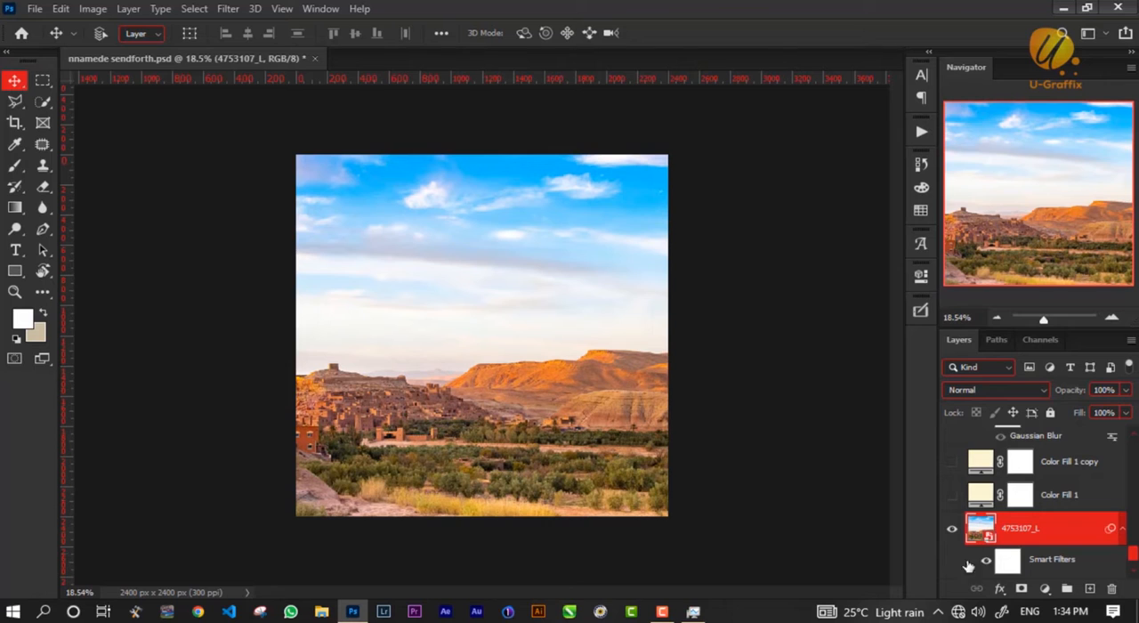
Set the opacity of the 4753107_L landscape layer to 60%.
left_click(1099, 390)
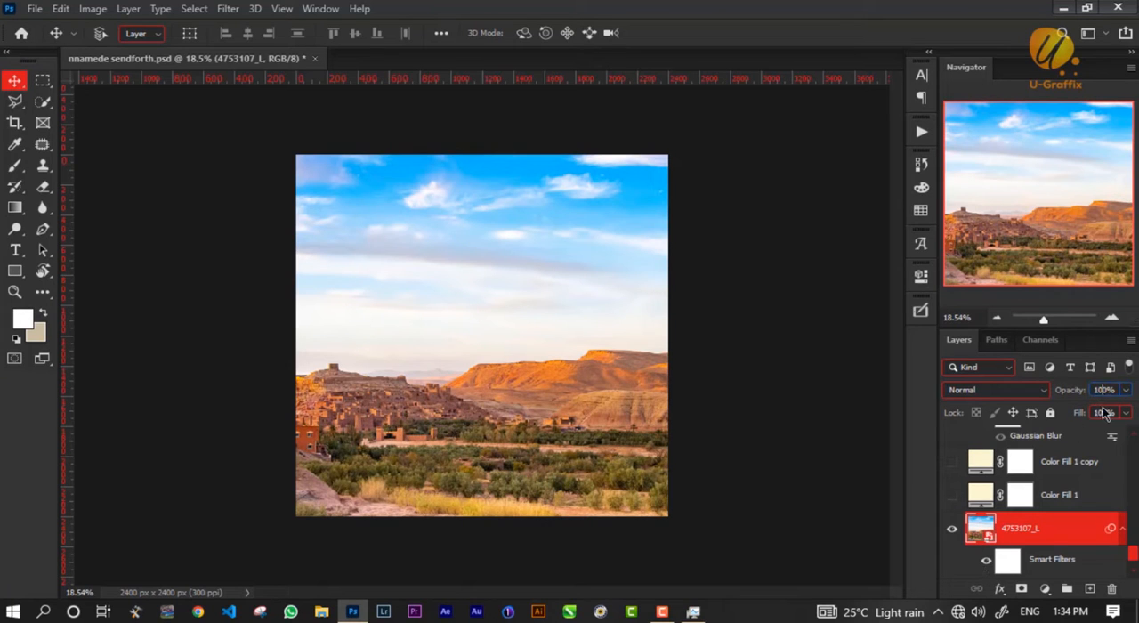
type("60")
key("Return")
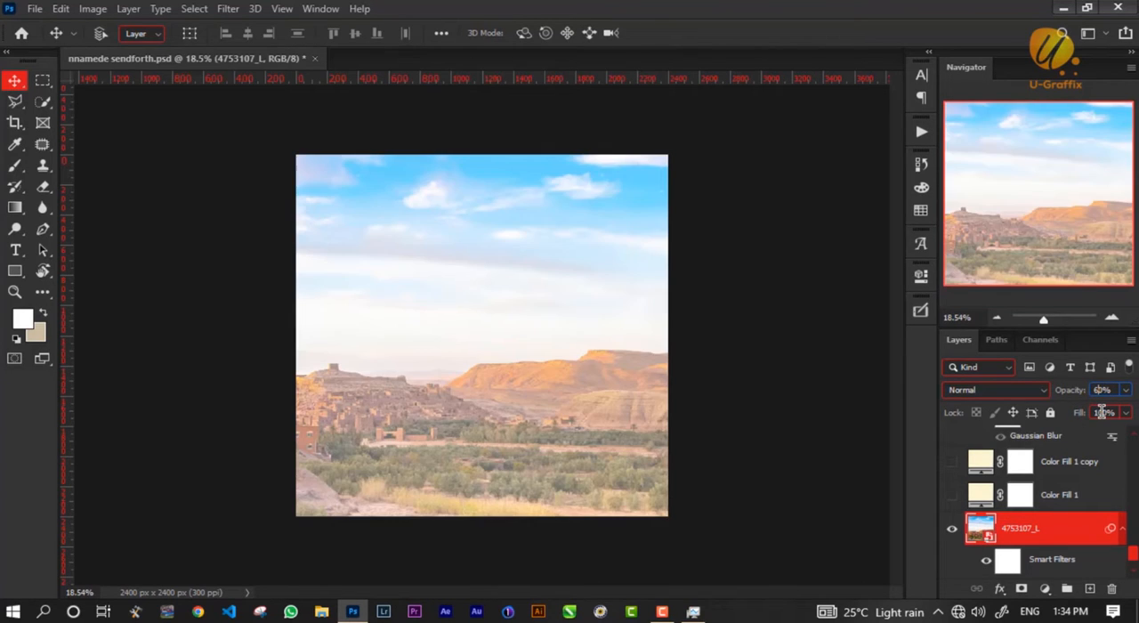
Turn on the landscape layer's Gaussian Blur smart filter and check its radius without changing it.
scroll(1102, 452, "down", 2)
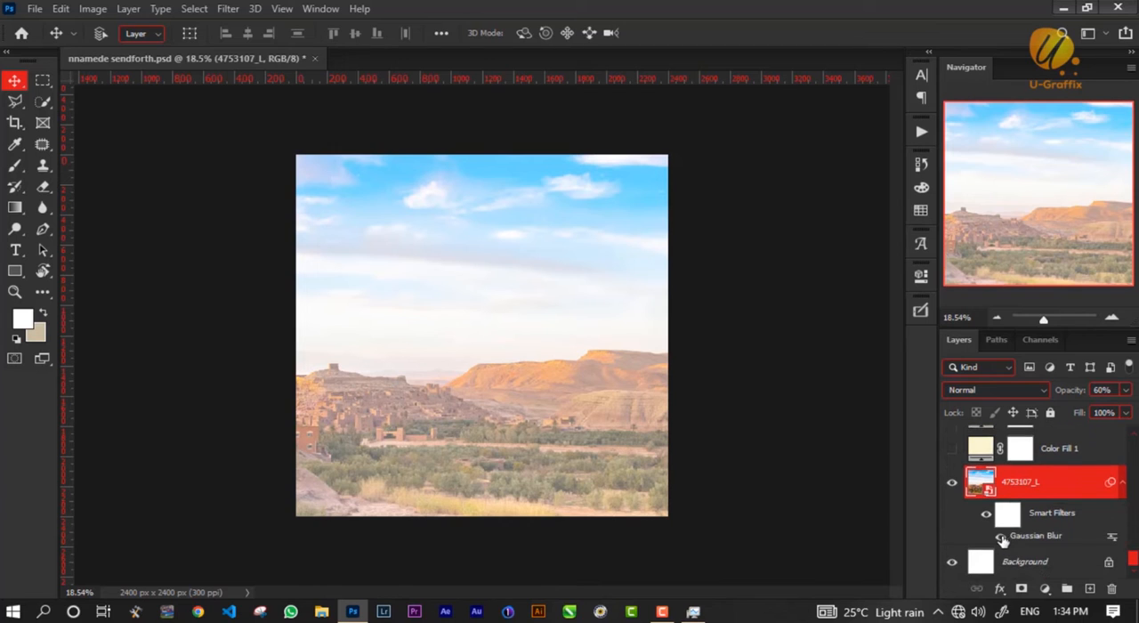
double_click(1032, 535)
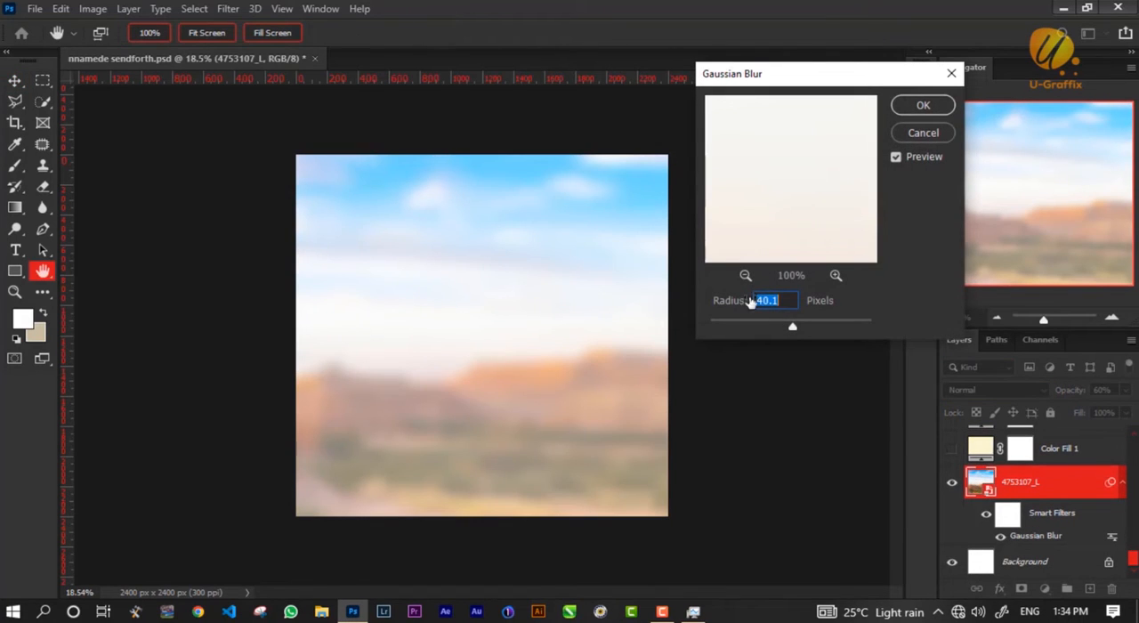
left_click(931, 134)
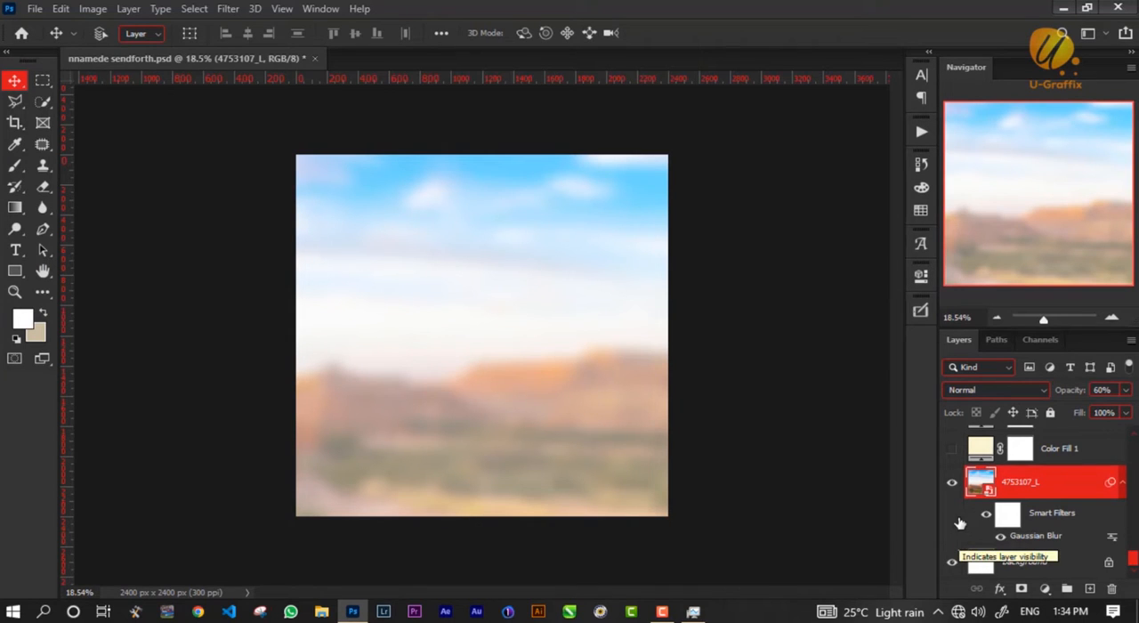
Show the Color Fill 1 layer above the landscape and set its blend mode to Normal.
scroll(958, 532, "up", 1)
left_click(951, 490)
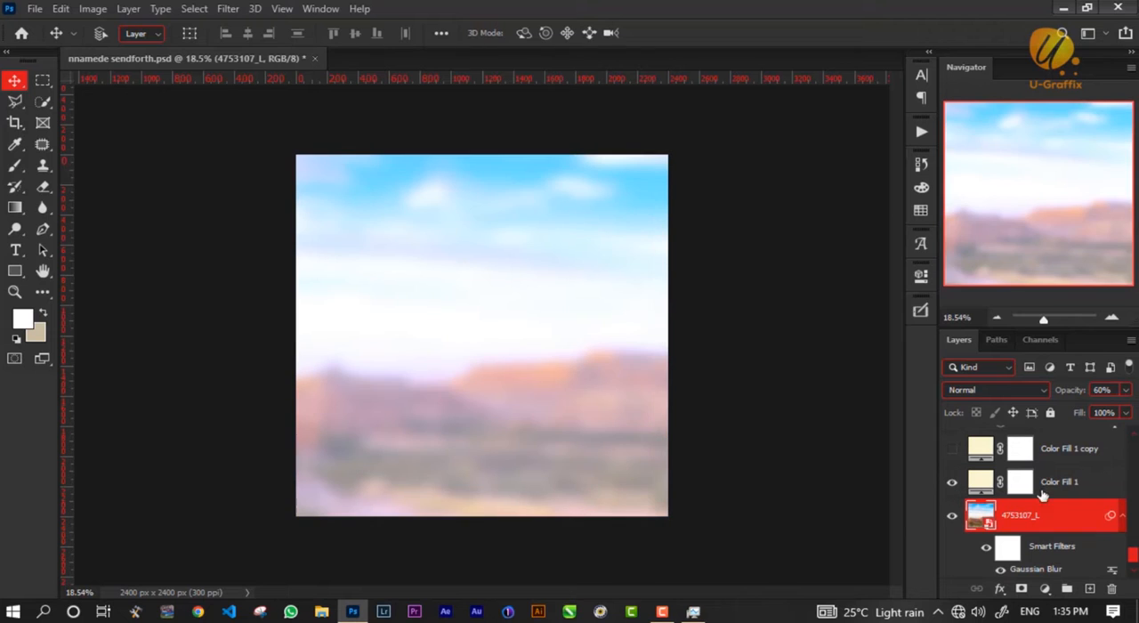
left_click(1059, 485)
left_click(995, 391)
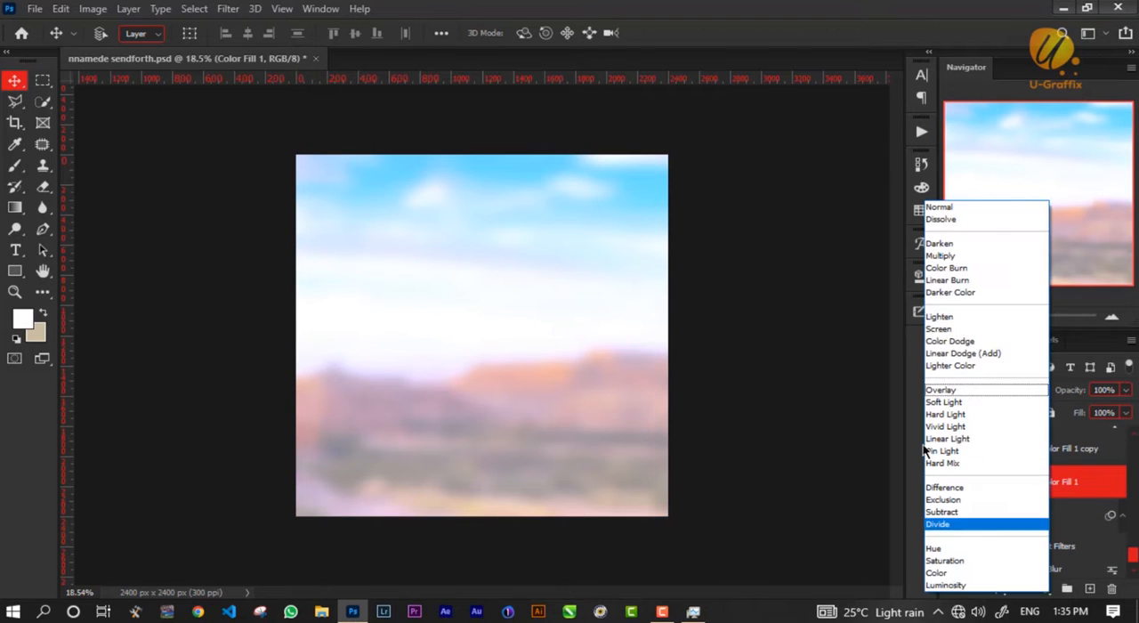
left_click(956, 208)
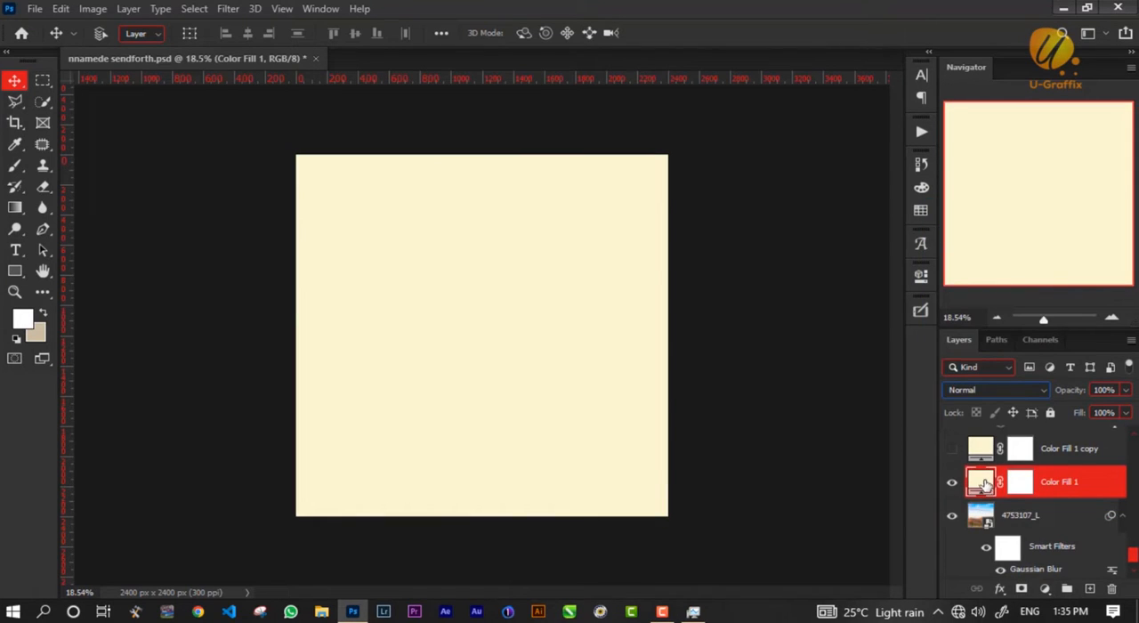
Check the fill colour of Color Fill 1 without changing it, and set the layer's blend mode to Divide.
double_click(980, 482)
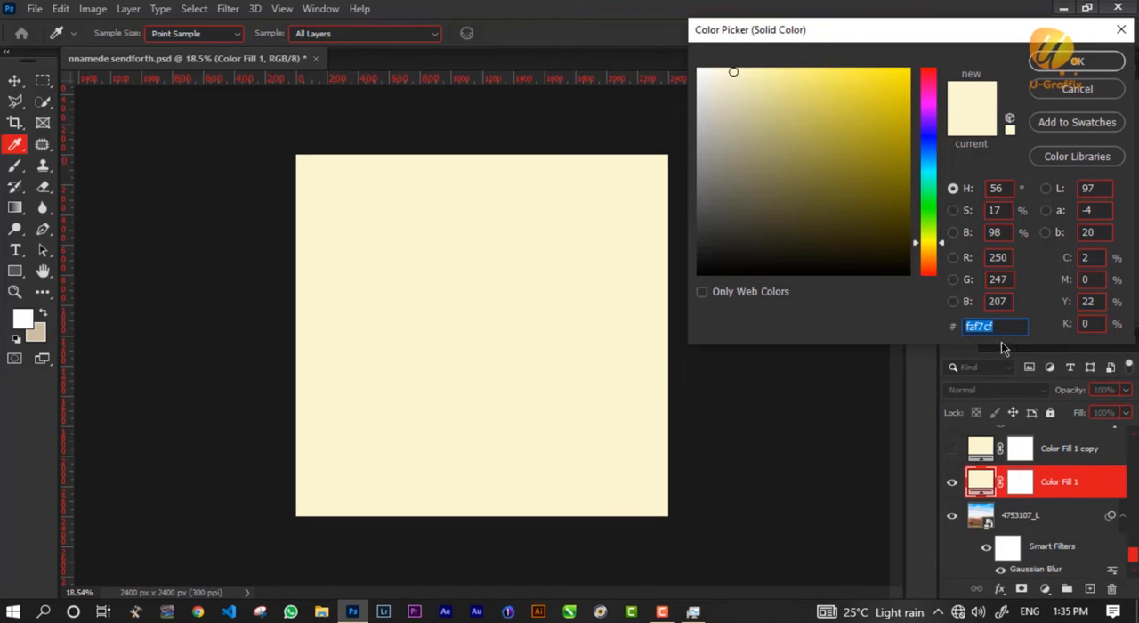
left_click(1080, 90)
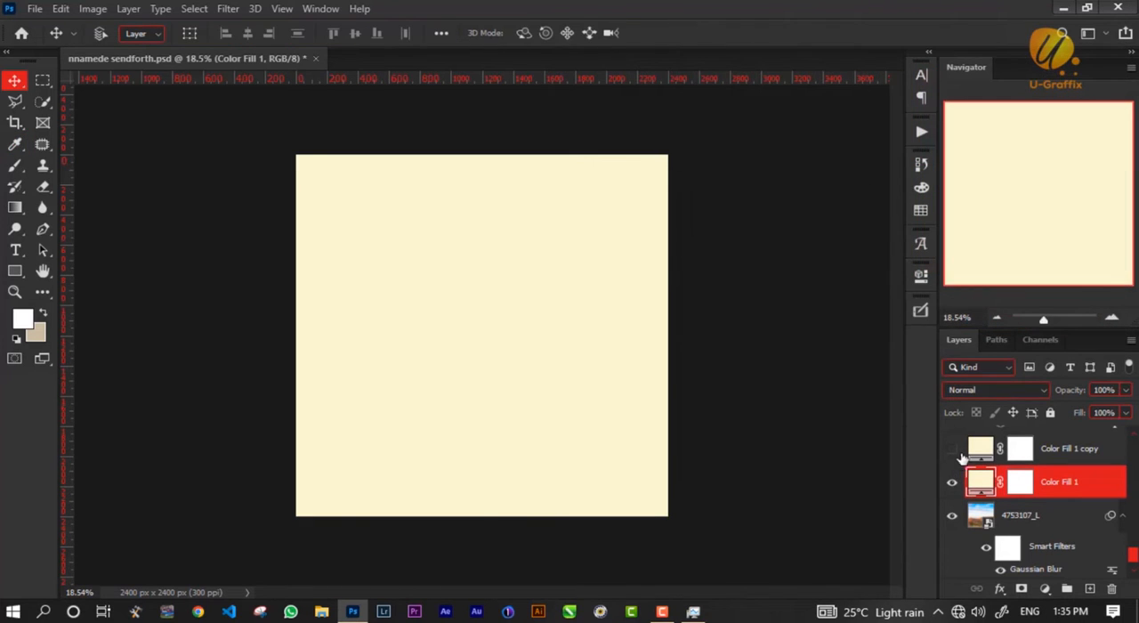
left_click(993, 392)
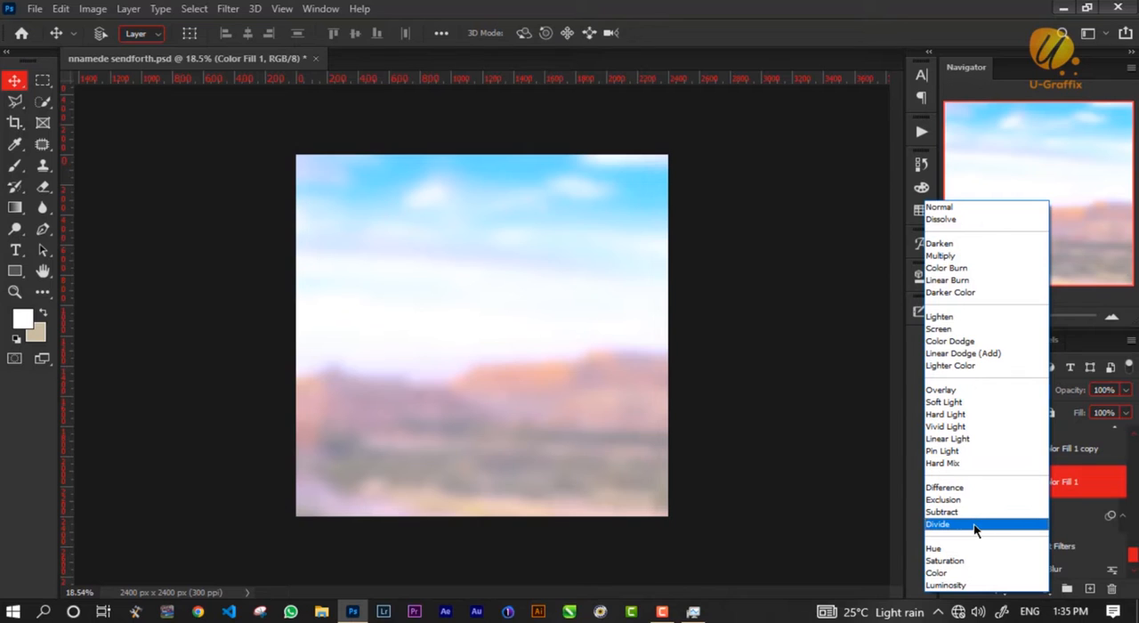
left_click(975, 529)
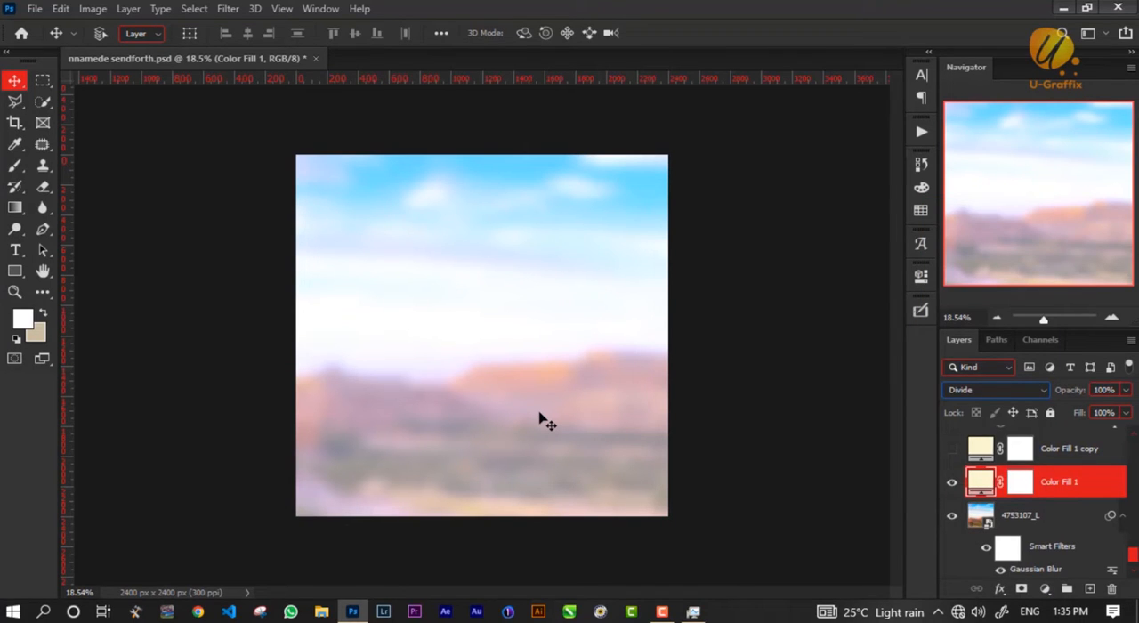
Show the Color Fill 1 copy layer and the white fabric texture layer above it.
left_click(951, 448)
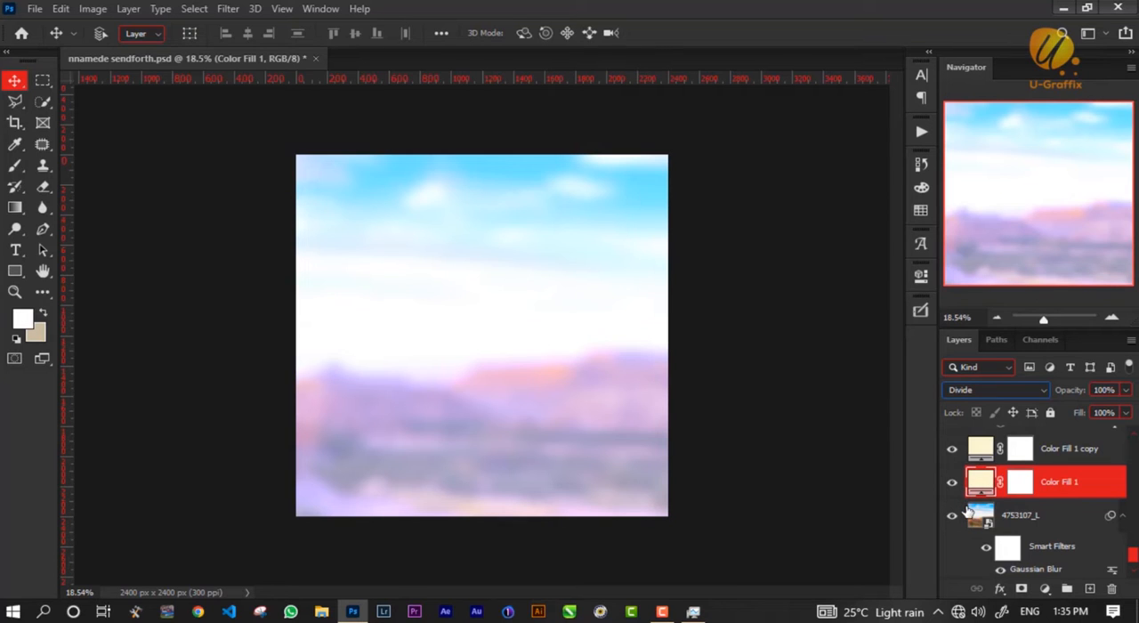
scroll(966, 512, "up", 3)
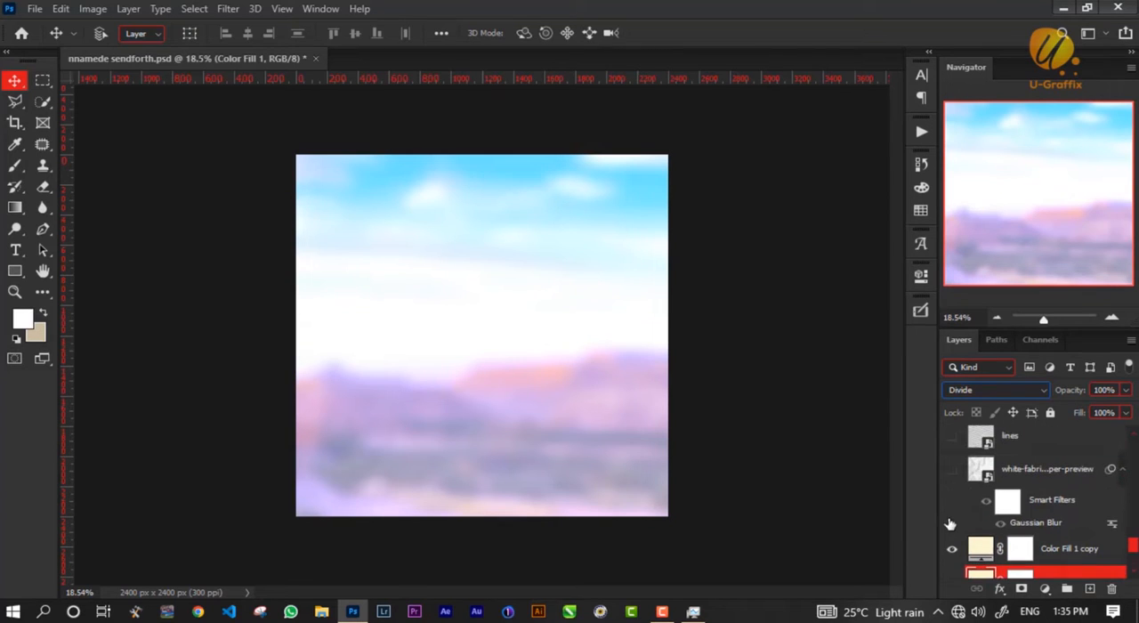
left_click(1039, 474)
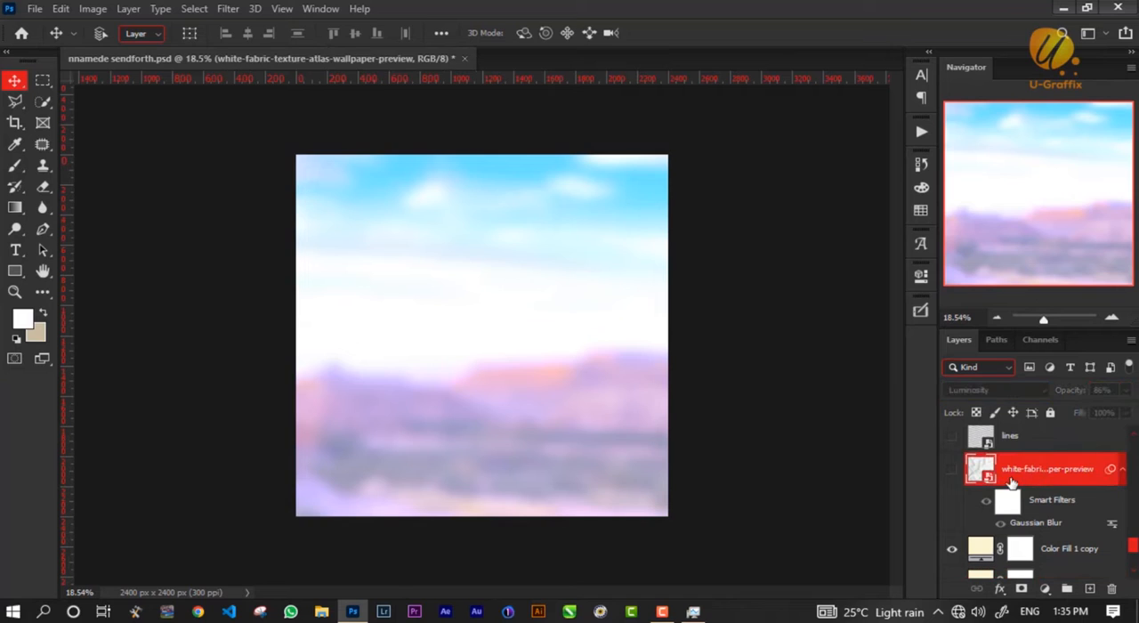
left_click(951, 476)
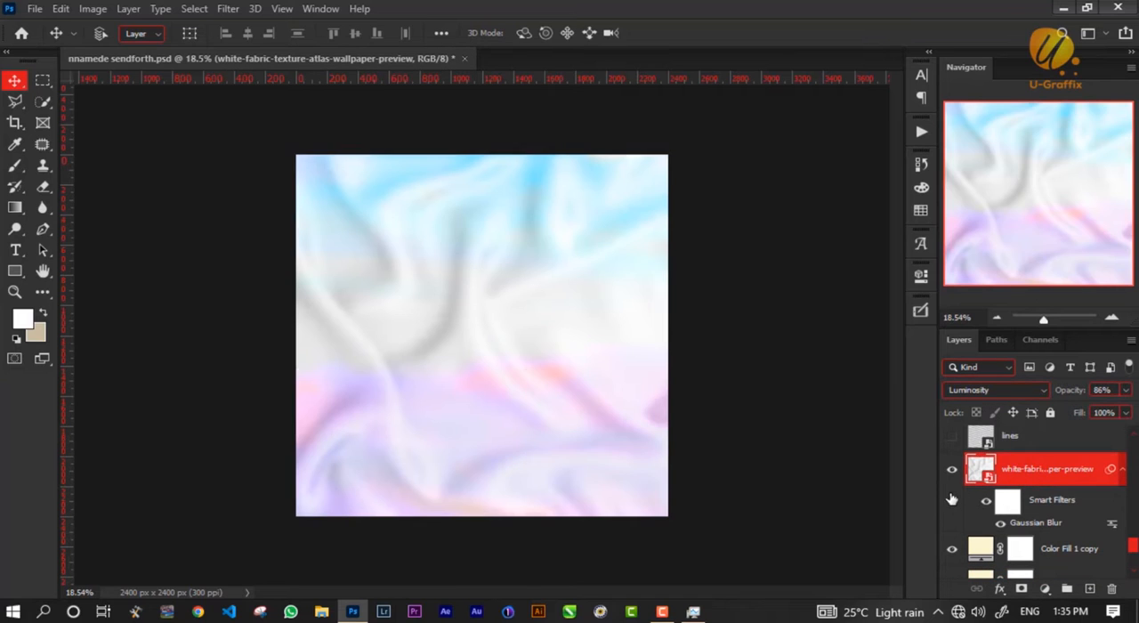
Set the white fabric texture layer to 100% opacity and Normal blend mode.
left_click(1126, 390)
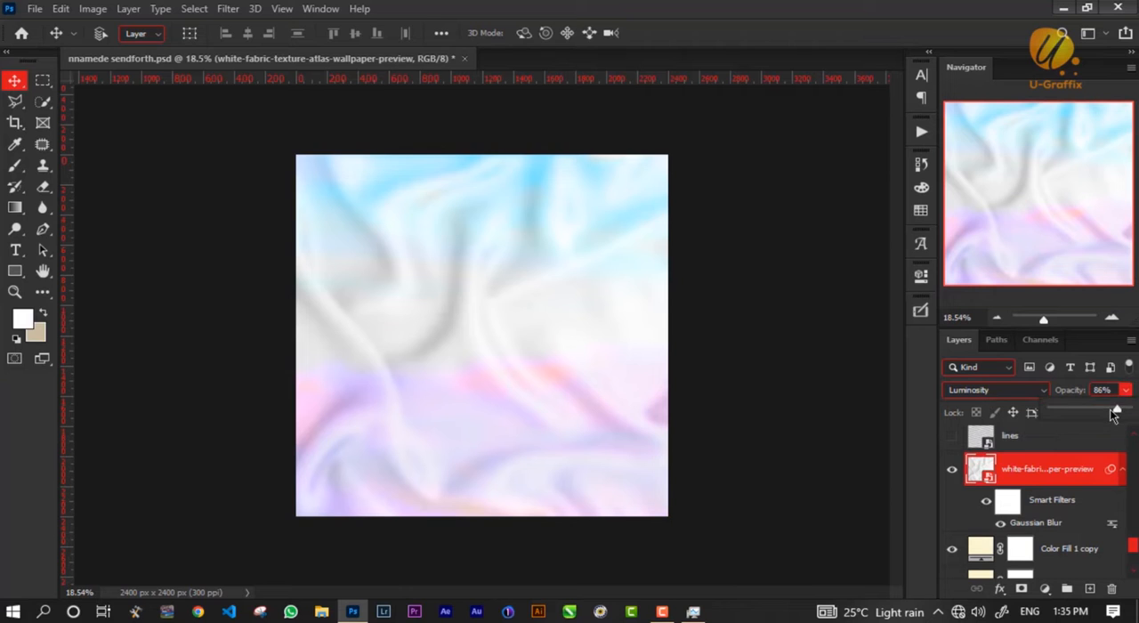
left_click_drag(1116, 409, 1128, 409)
left_click(978, 389)
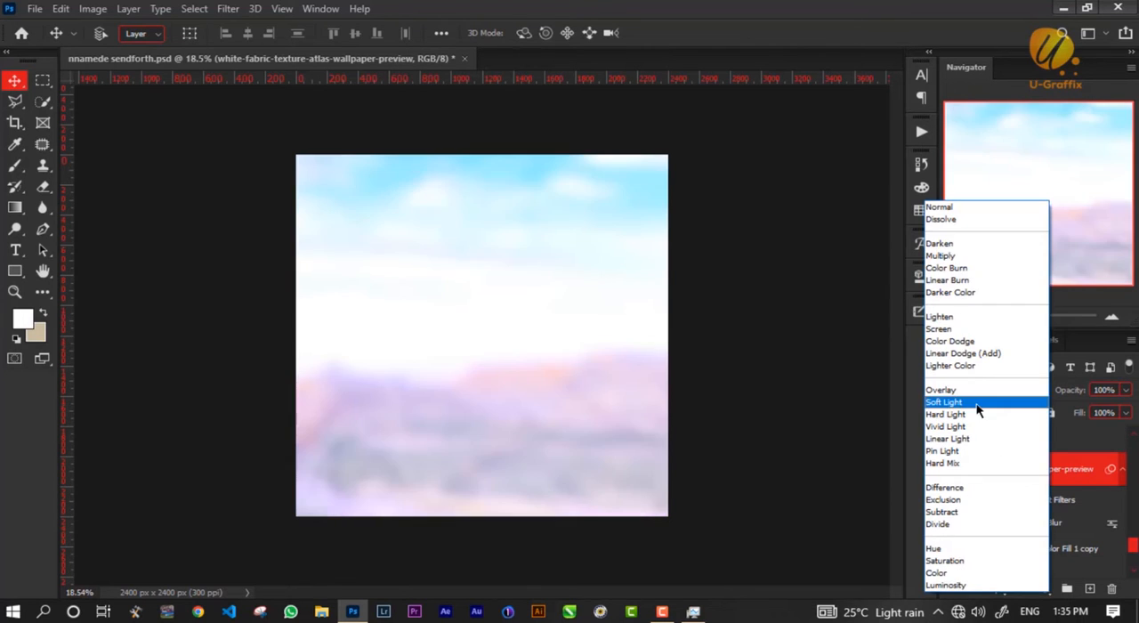
left_click(970, 210)
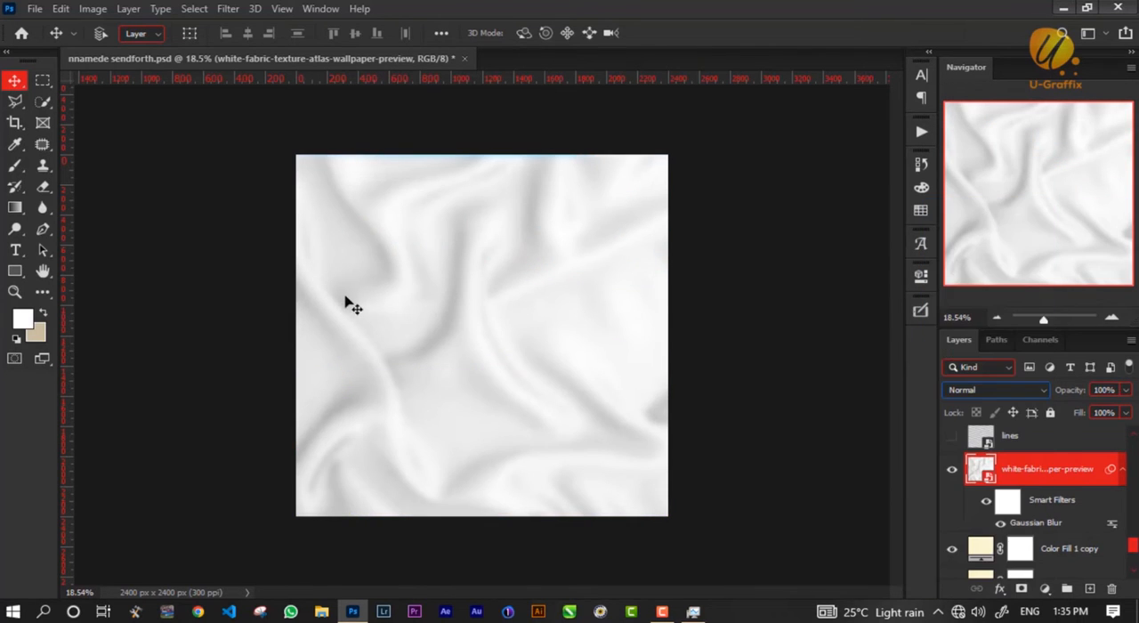
Try scaling the white fabric texture down to about 70% around its centre, and discard the transform.
key("ctrl+t")
left_click_drag(481, 157, 481, 231)
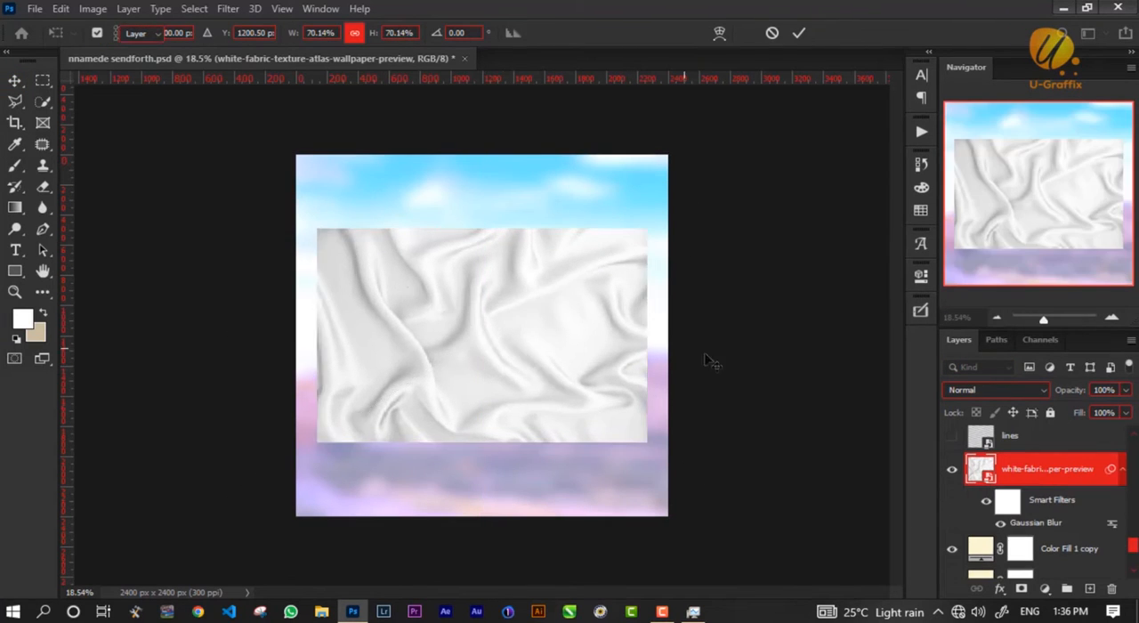
key("Escape")
Set the white fabric texture layer's blend mode to Luminosity and its opacity to 86%.
key("shift+alt+y")
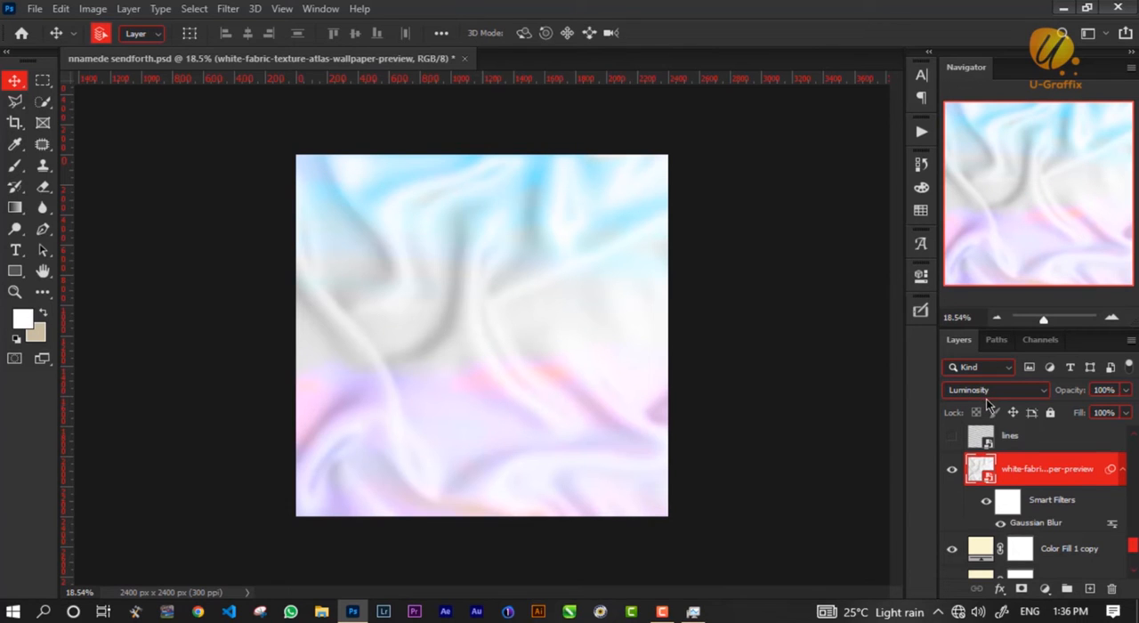
key("8")
key("6")
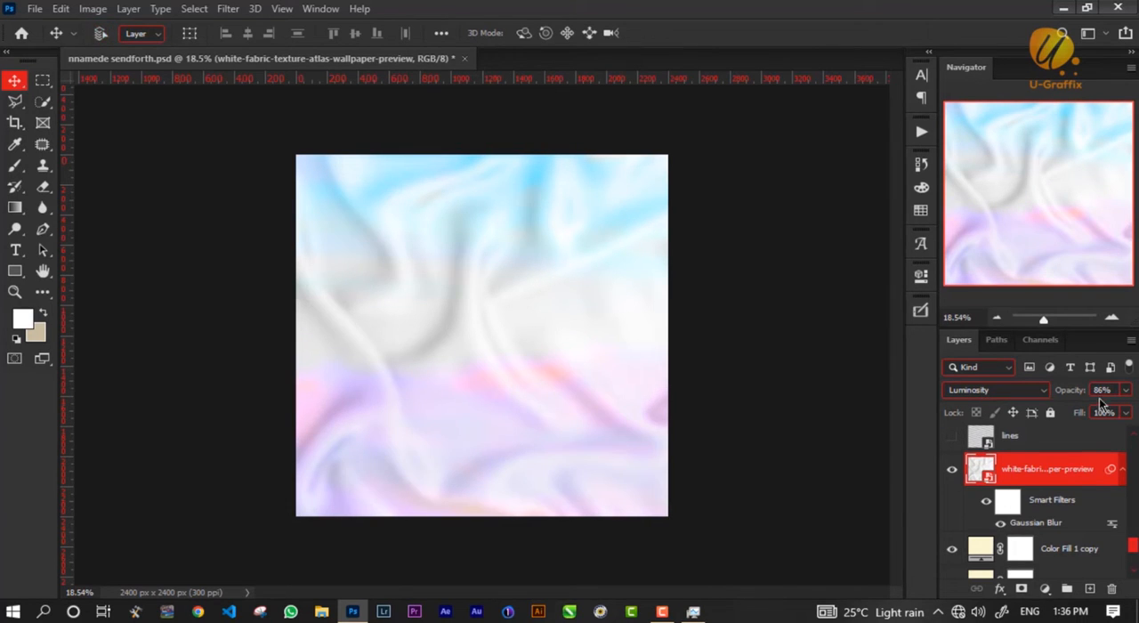
Hide and reshow the white fabric texture layer to compare, and turn off its Gaussian Blur smart filter.
left_click(951, 469)
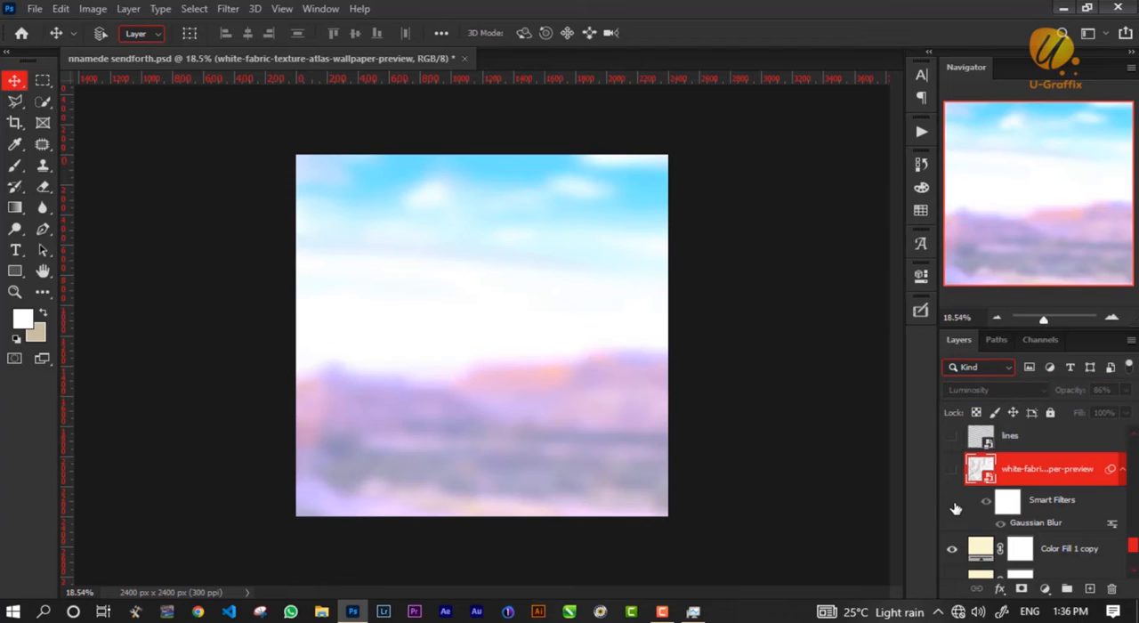
left_click(951, 468)
left_click(1000, 523)
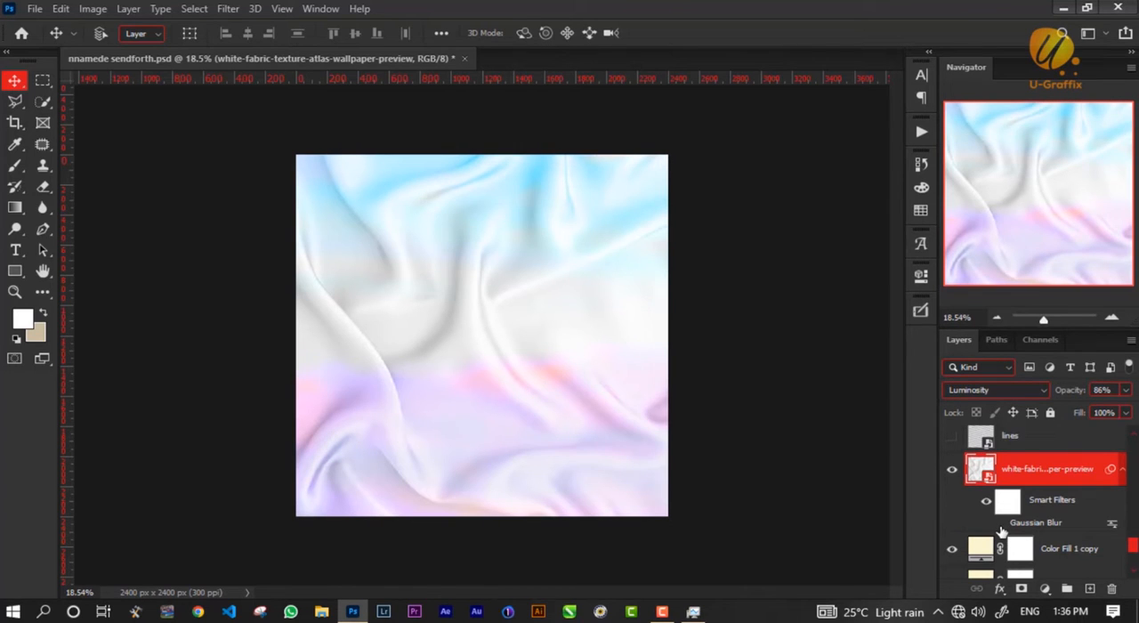
Turn the fabric texture's Gaussian Blur smart filter back on and check its radius setting without changing it.
left_click(1000, 524)
double_click(1027, 524)
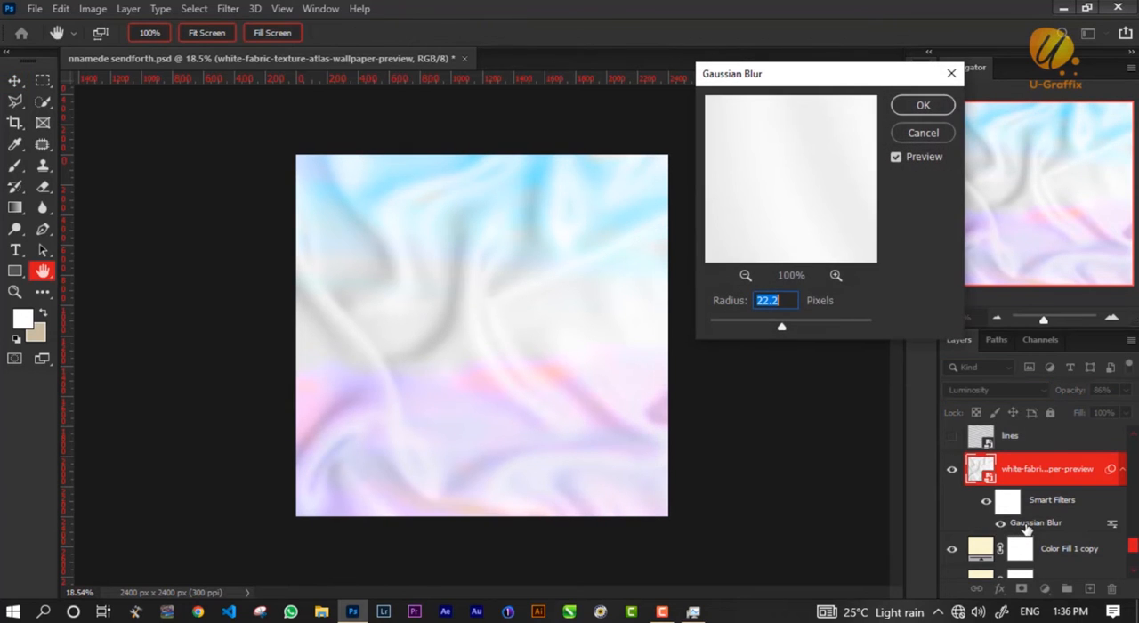
left_click(923, 133)
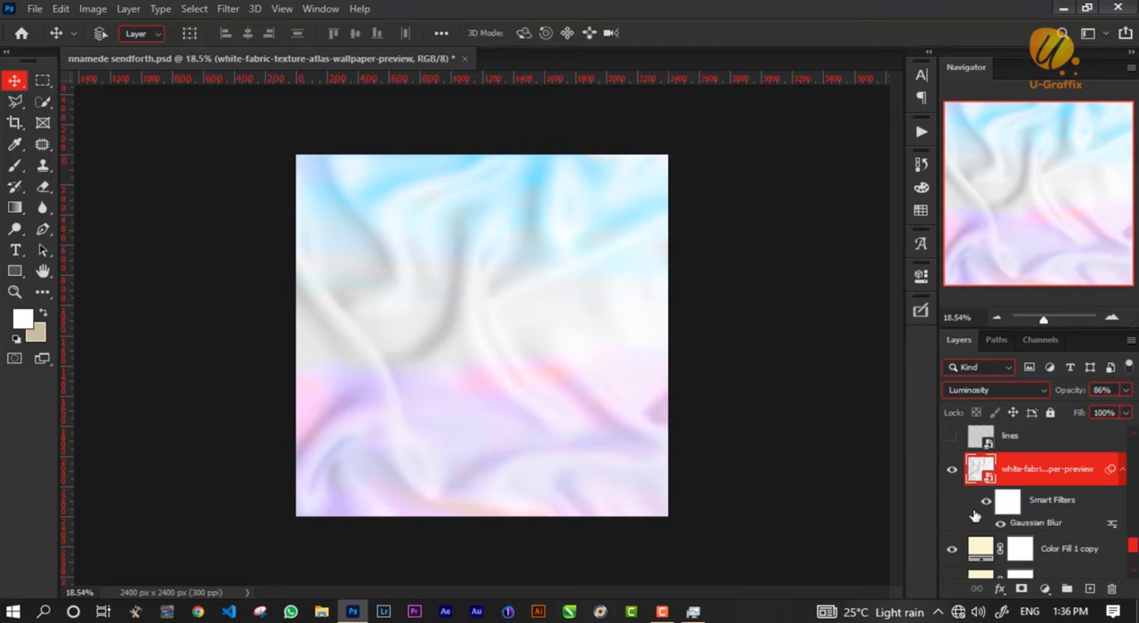
Show and select the lines layer above the fabric texture, and examine its diagonal line pattern up close.
scroll(956, 484, "up", 1)
left_click(951, 472)
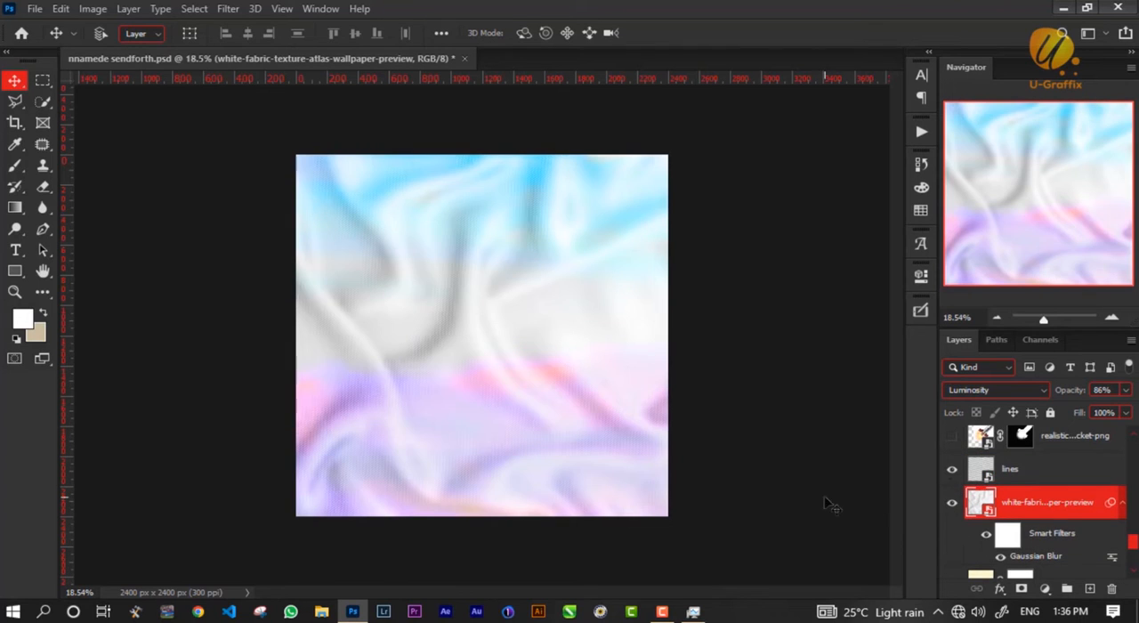
left_click(1051, 469)
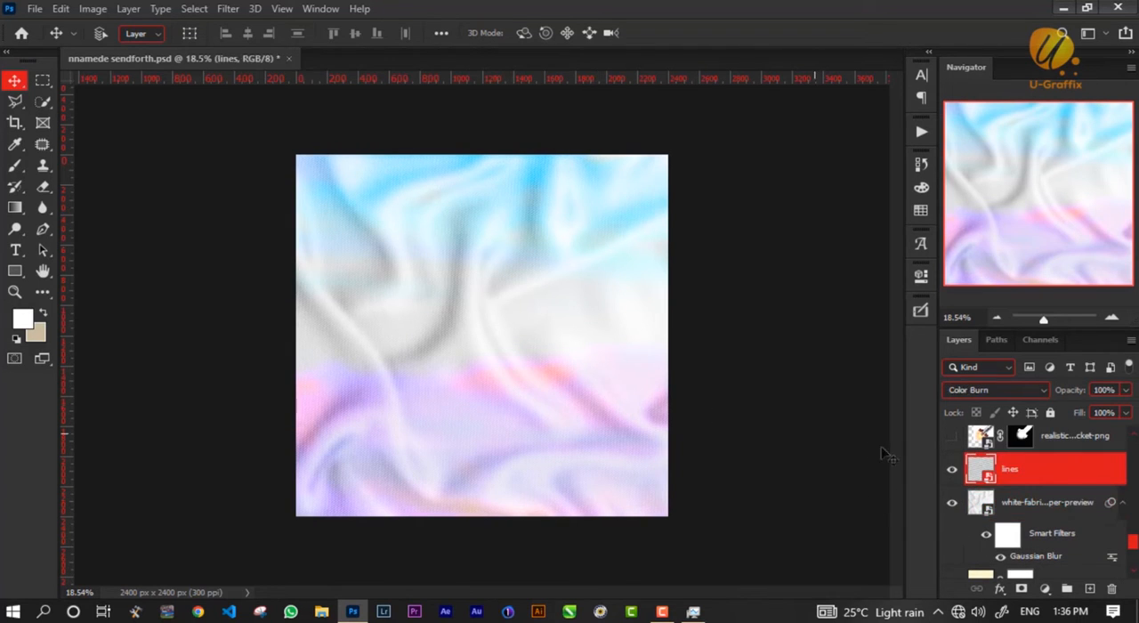
scroll(449, 313, "up", 5)
scroll(446, 310, "up", 3)
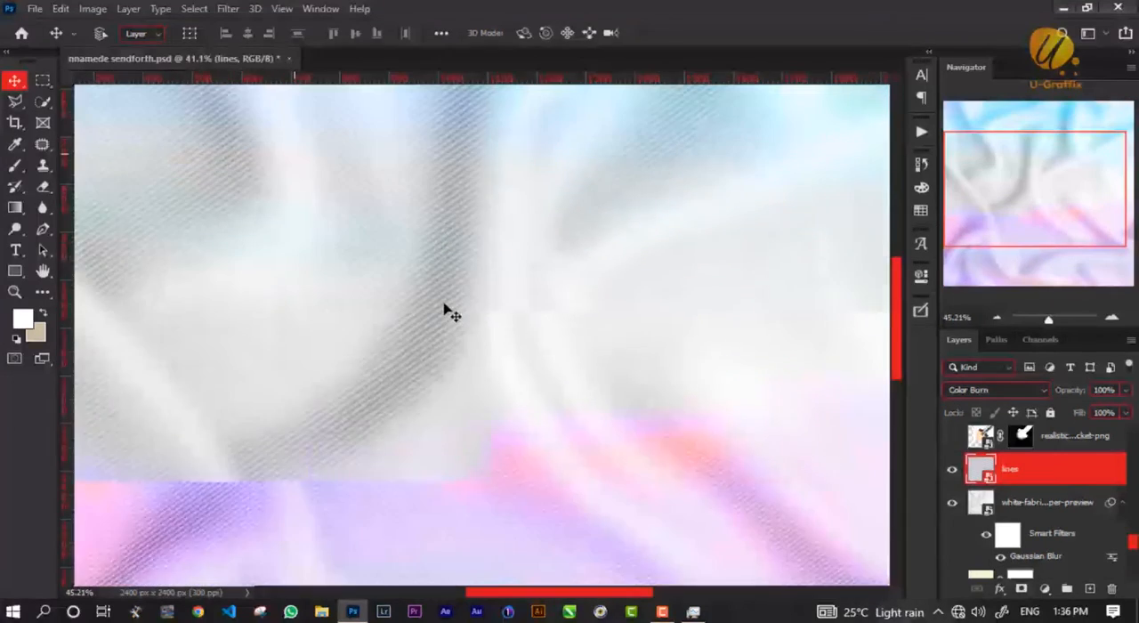
scroll(446, 289, "down", 4)
scroll(449, 292, "down", 5)
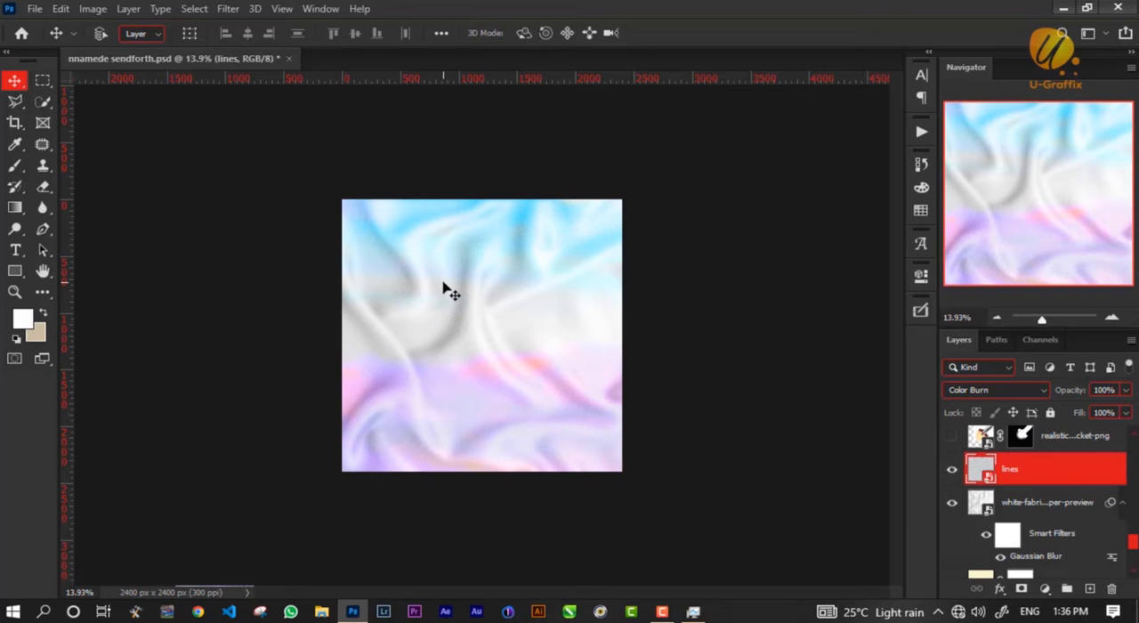
Move the lines layer with Free Transform to about X 1119 px, Y 1608 px.
key("ctrl")
key("ctrl+t")
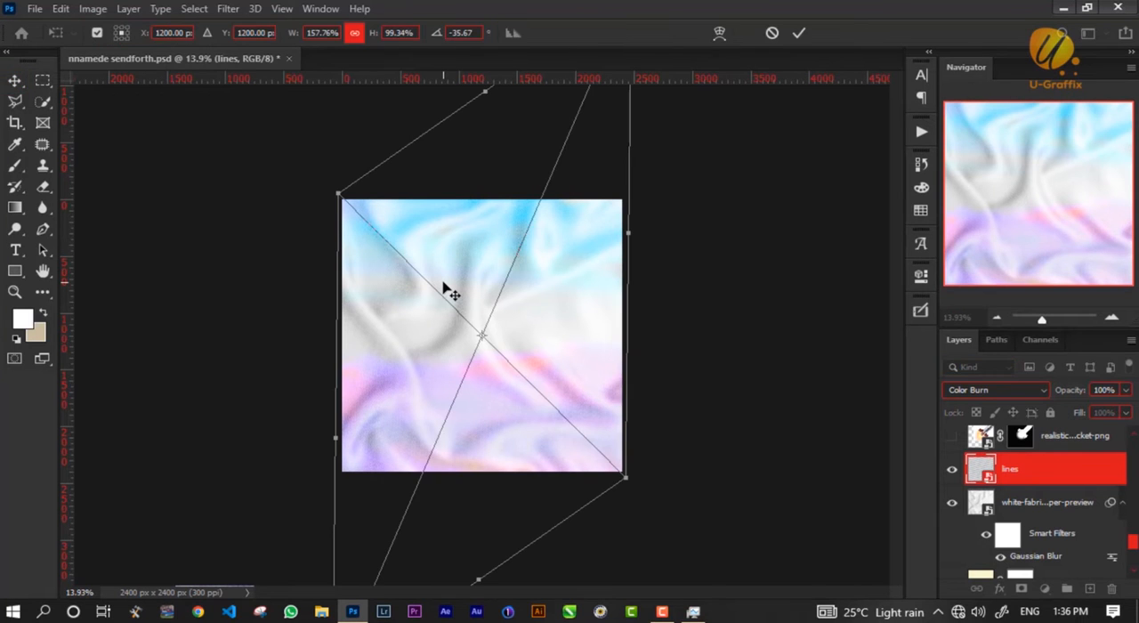
left_click_drag(596, 256, 588, 300)
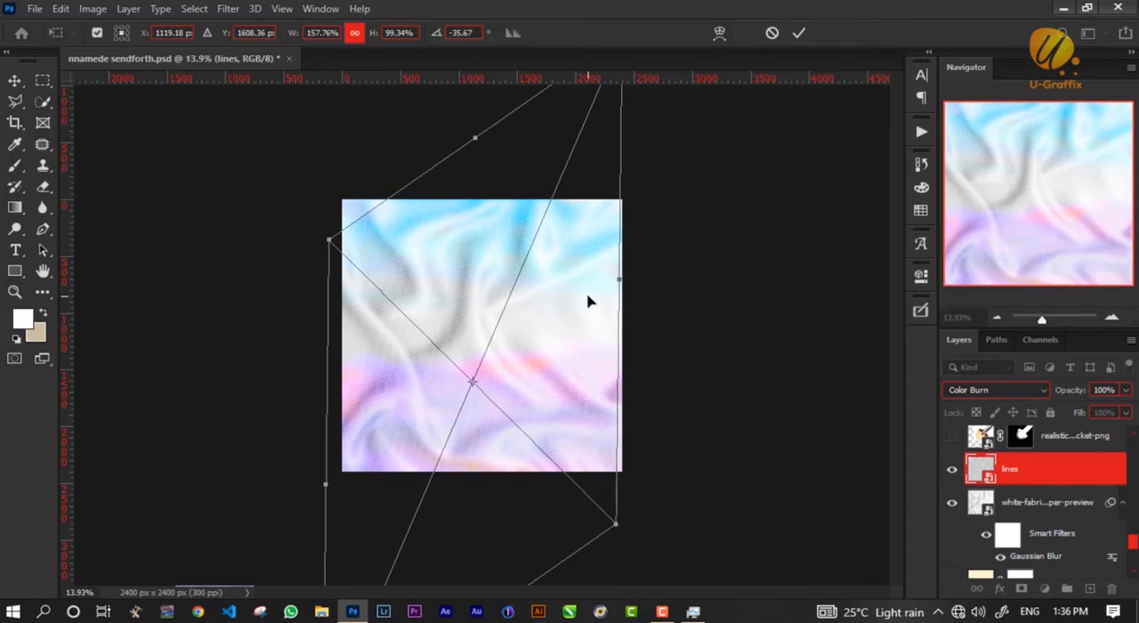
key("Return")
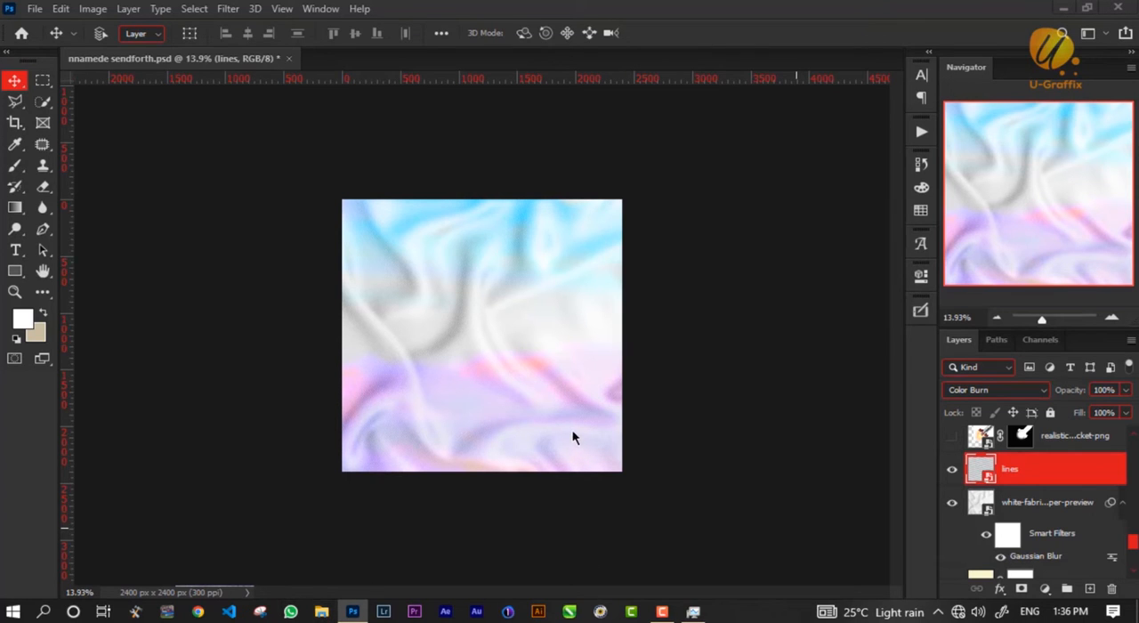
Place the lines PNG from the vectors folder in Saved Pictures as a new layer at the centre of the flyer.
key("super+e")
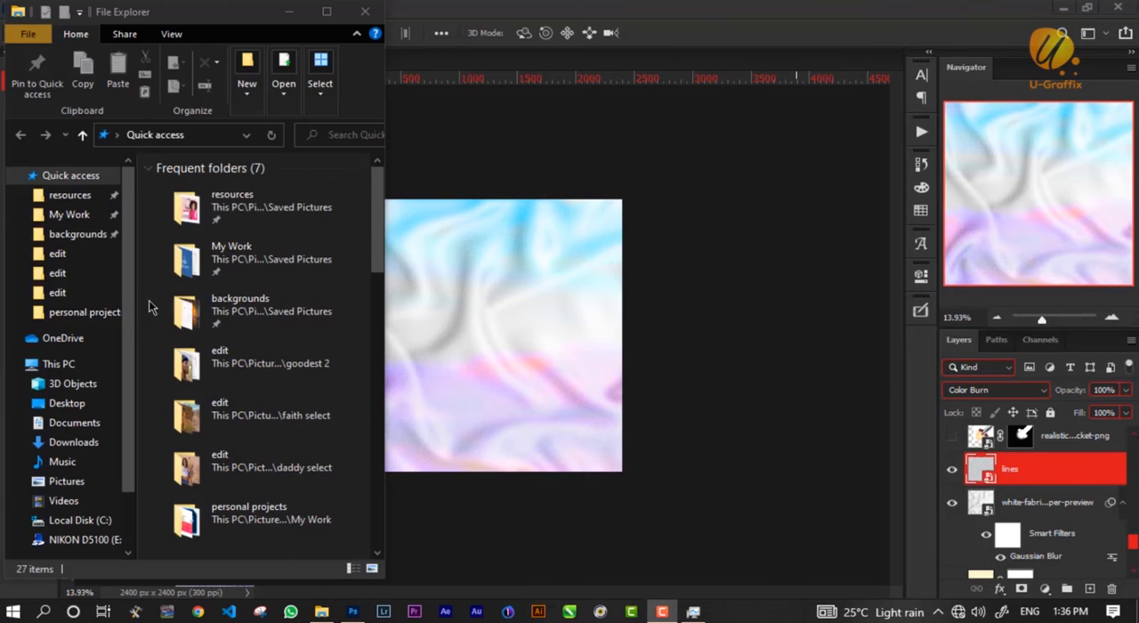
left_click(69, 200)
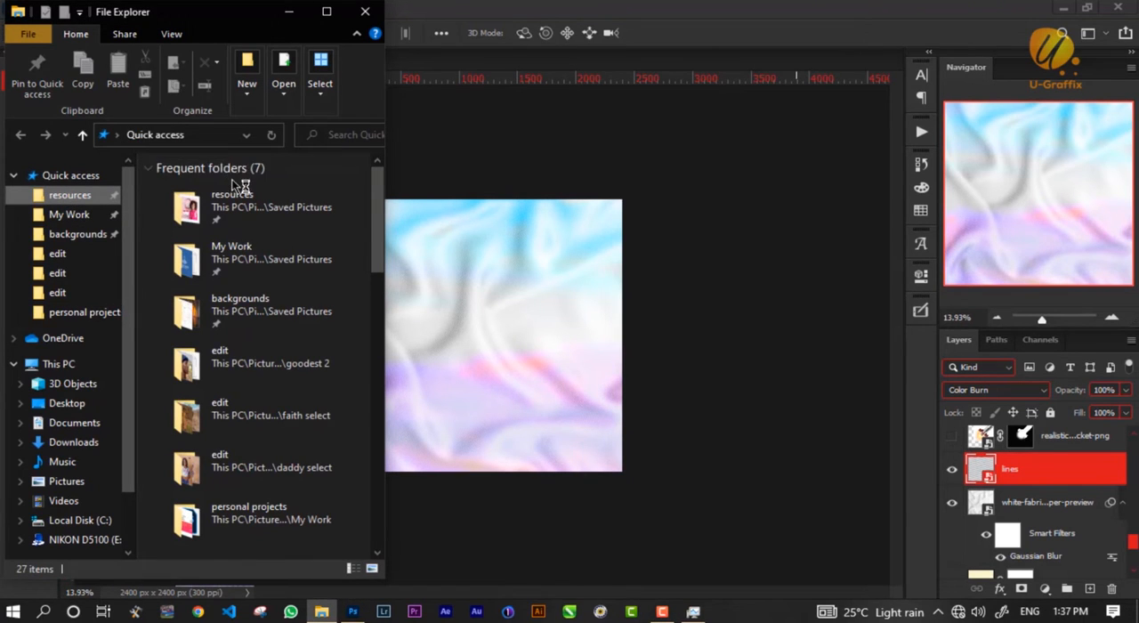
left_click(136, 135)
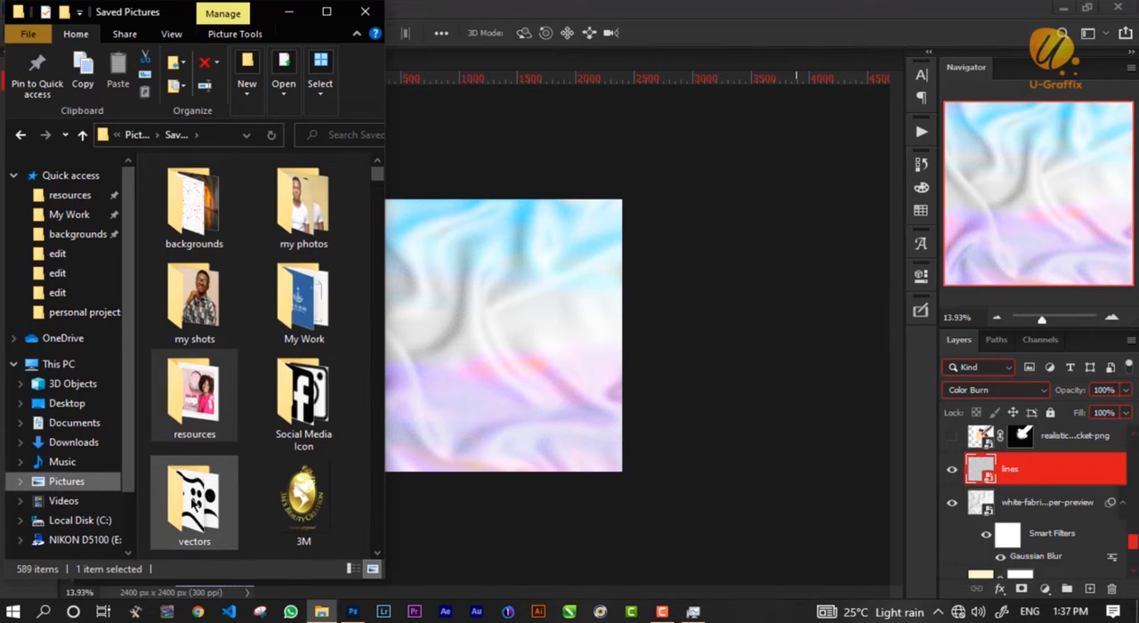
double_click(192, 502)
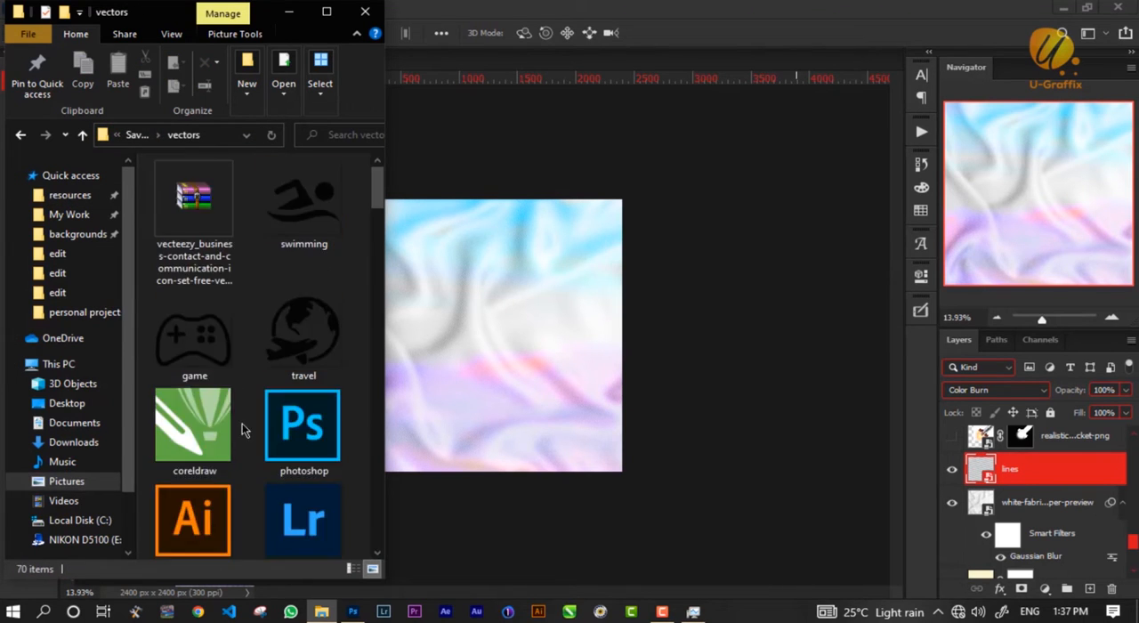
left_click(307, 342)
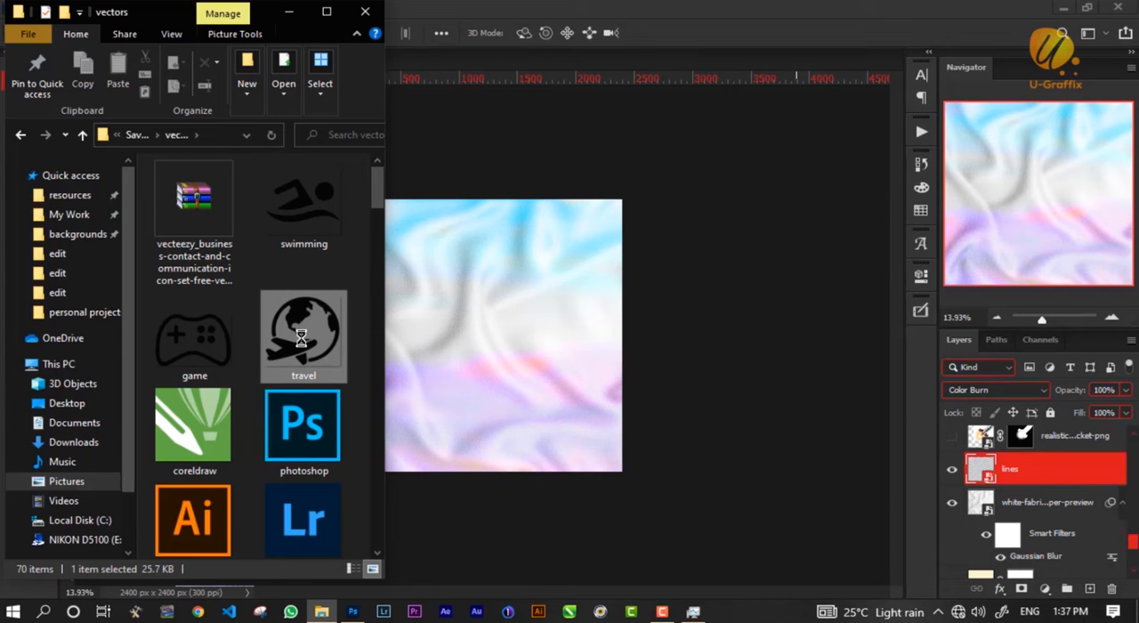
key("Page_Down")
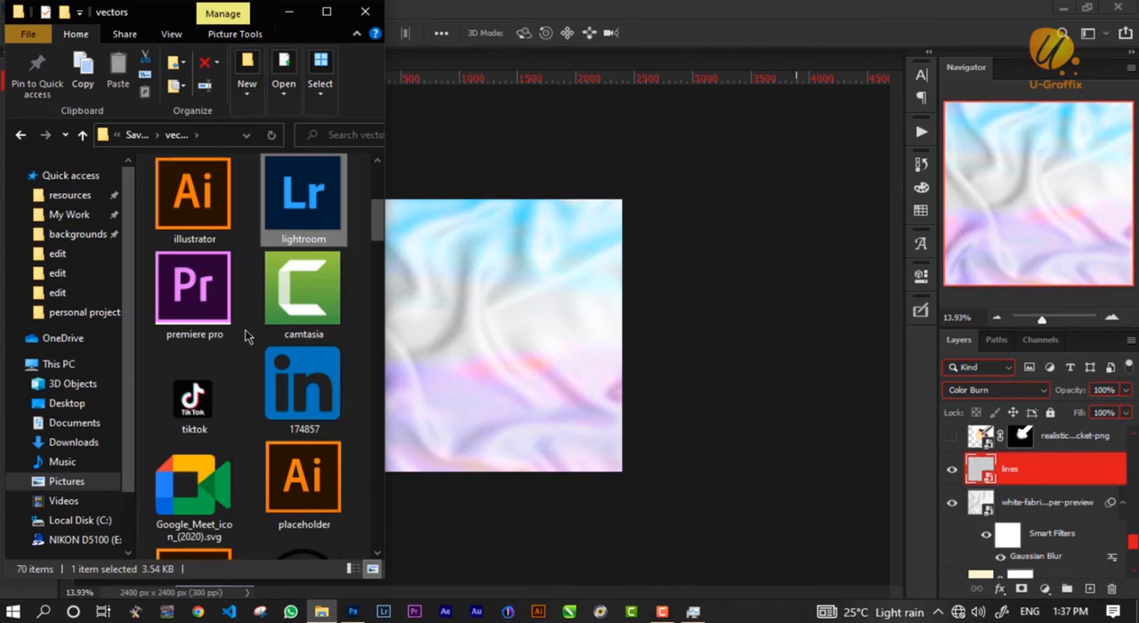
key("l")
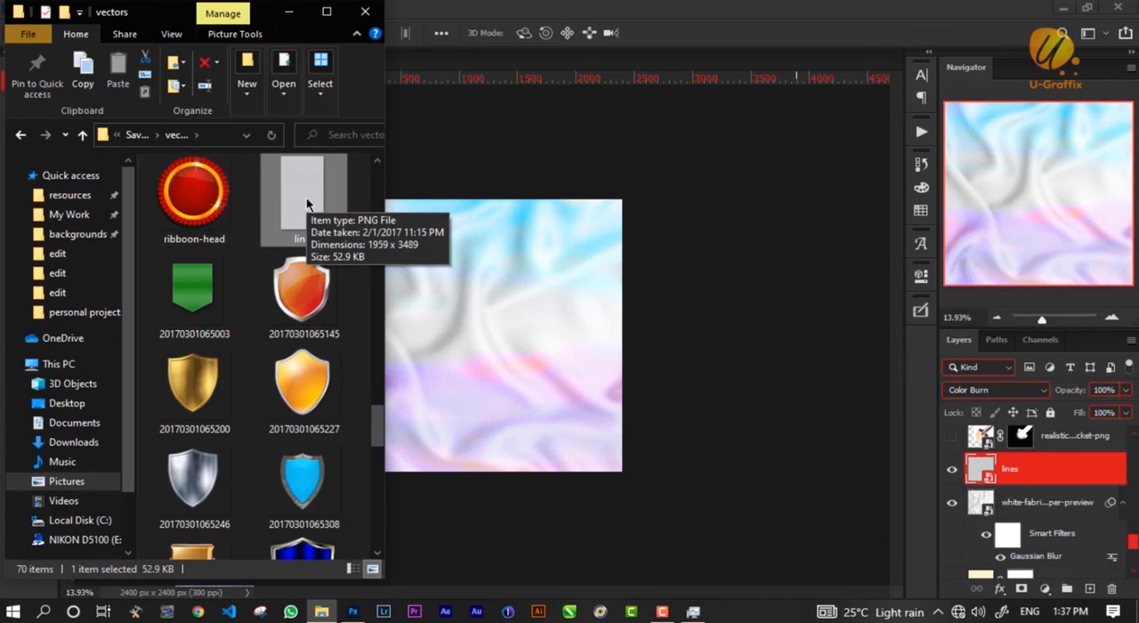
left_click_drag(307, 203, 491, 313)
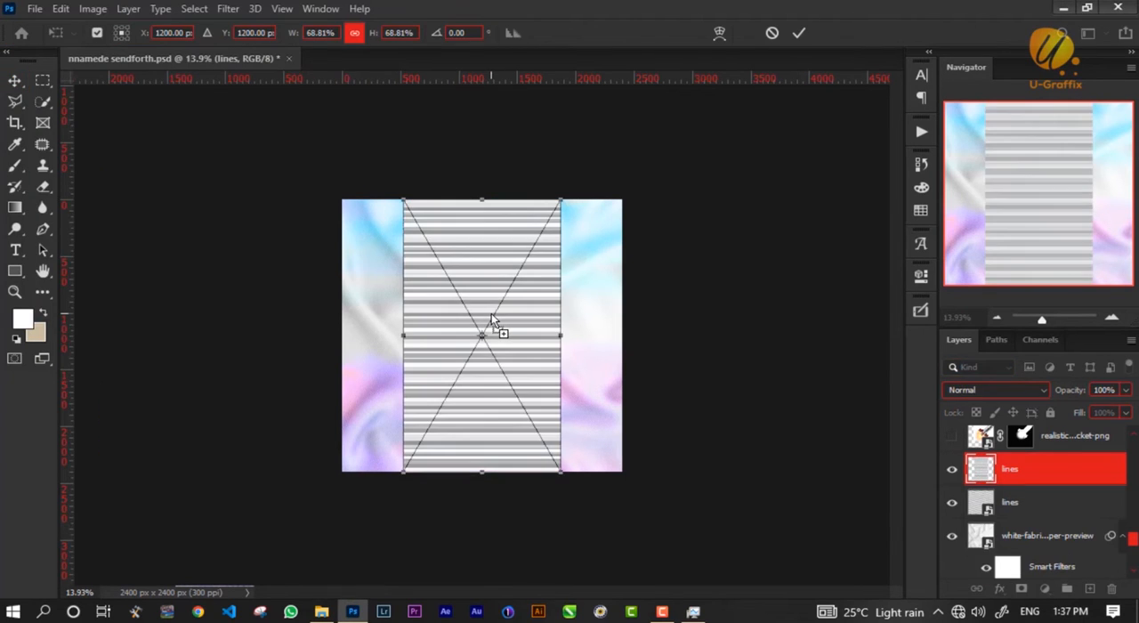
key("Return")
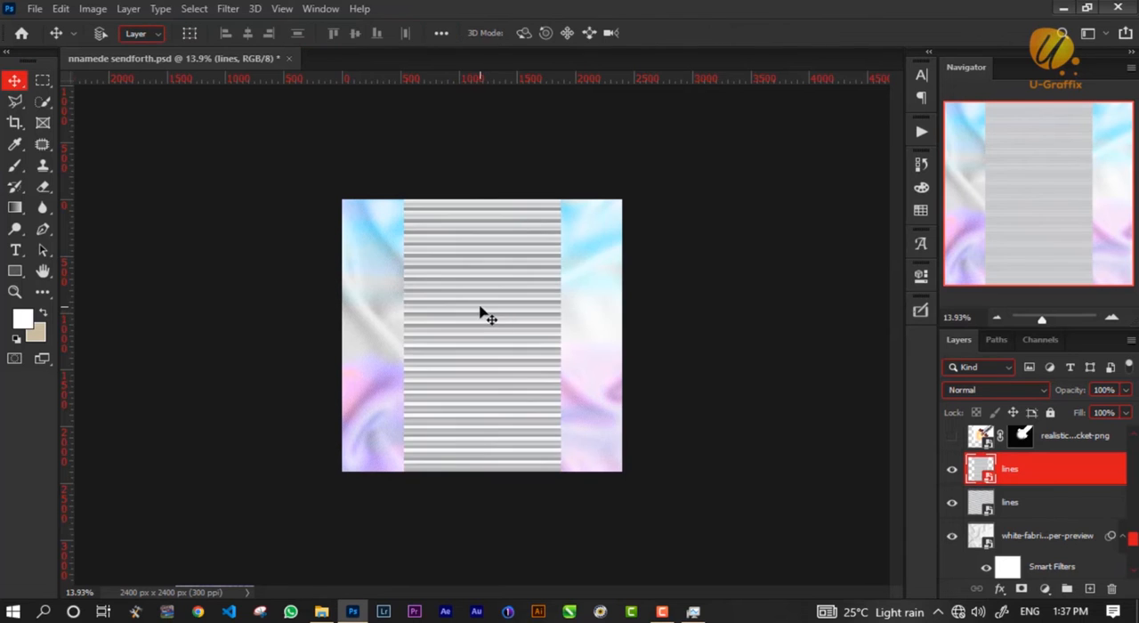
Examine the newly placed horizontal lines up close, and delete that extra lines layer.
key("ctrl+plus")
key("ctrl+plus")
scroll(478, 307, "up", 3)
scroll(219, 336, "up", 10)
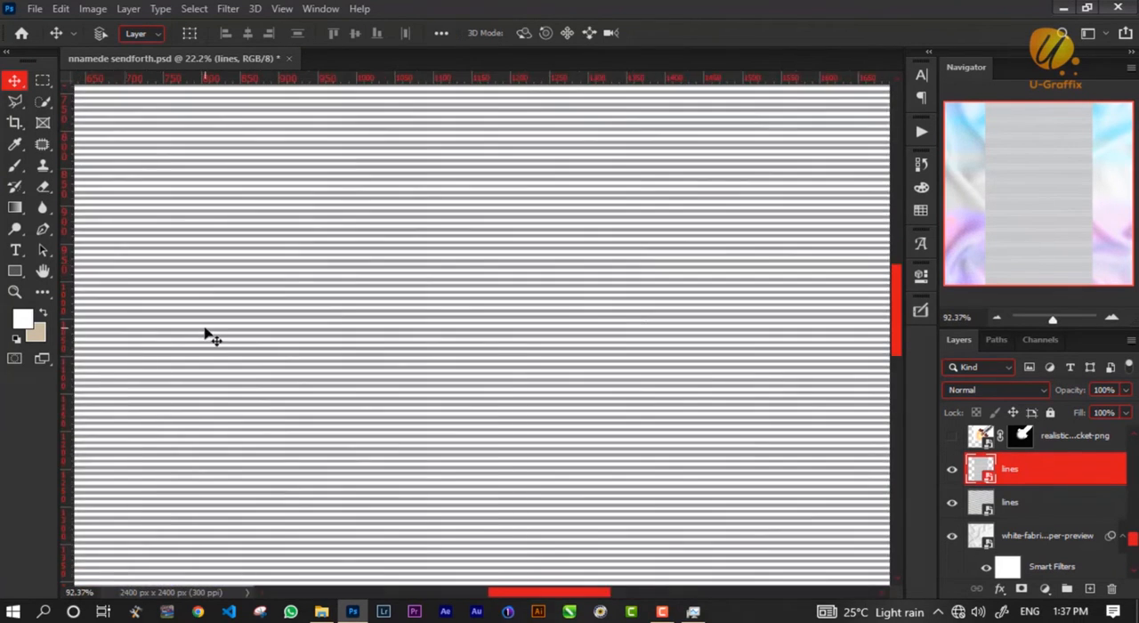
scroll(222, 299, "up", 2)
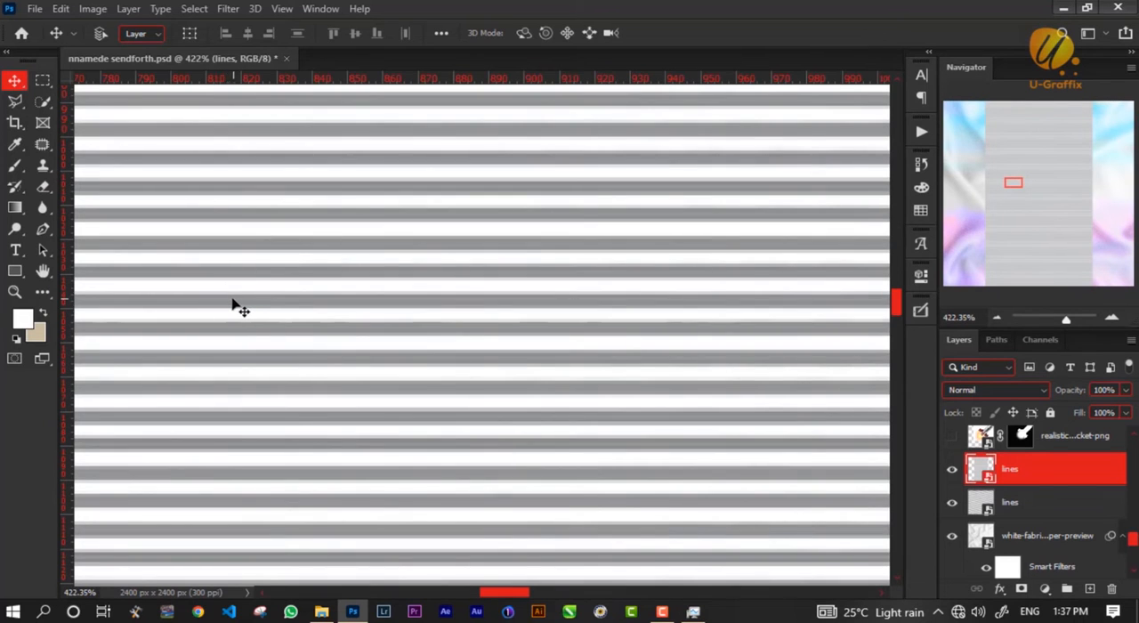
scroll(233, 307, "down", 5)
scroll(239, 307, "down", 7)
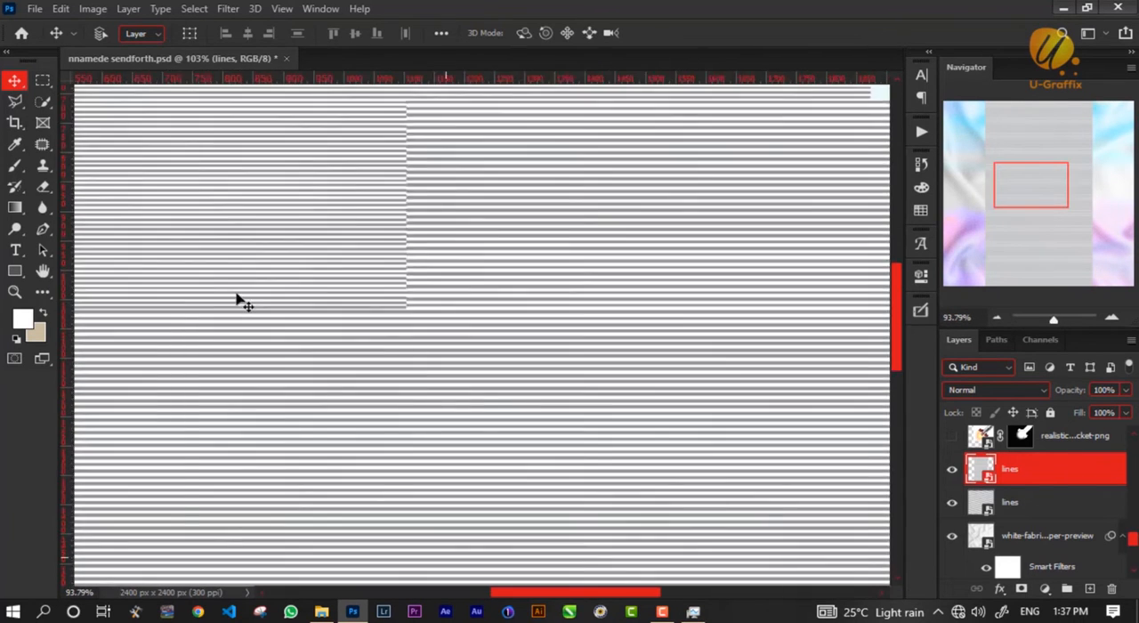
key("Delete")
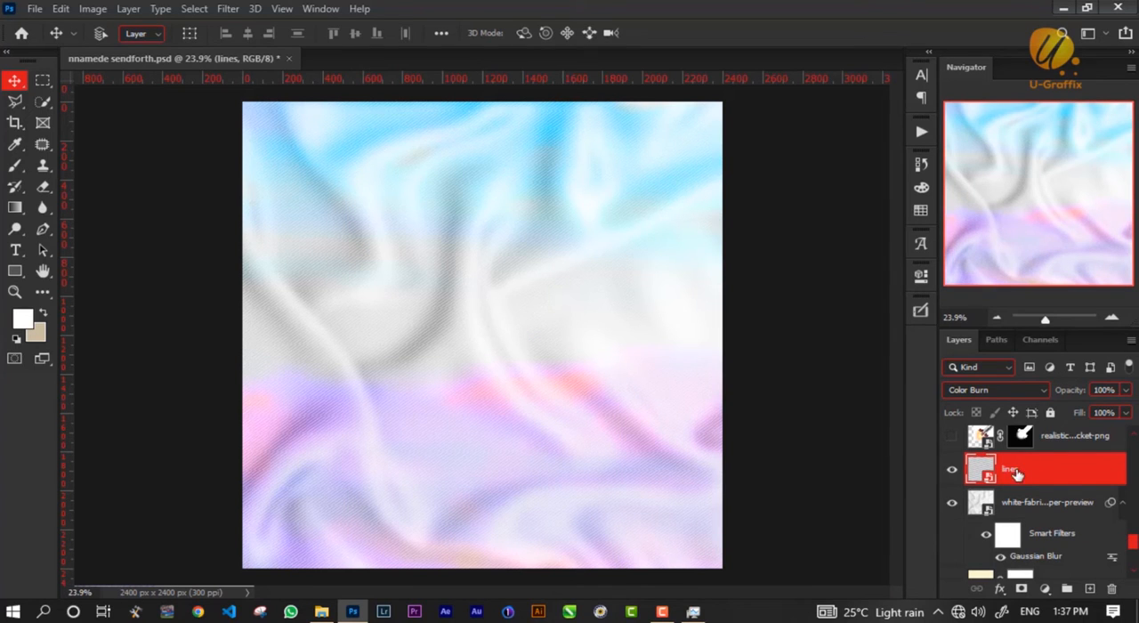
Preview other blend modes on the remaining lines layer and keep Color Burn.
left_click(1022, 393)
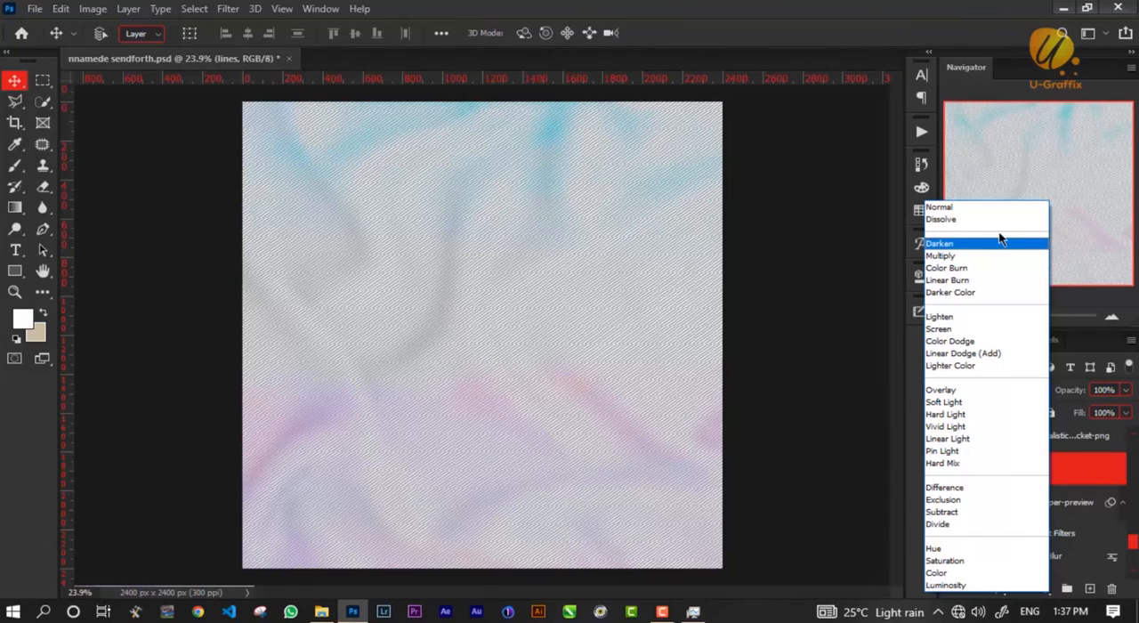
key("Down")
key("Return")
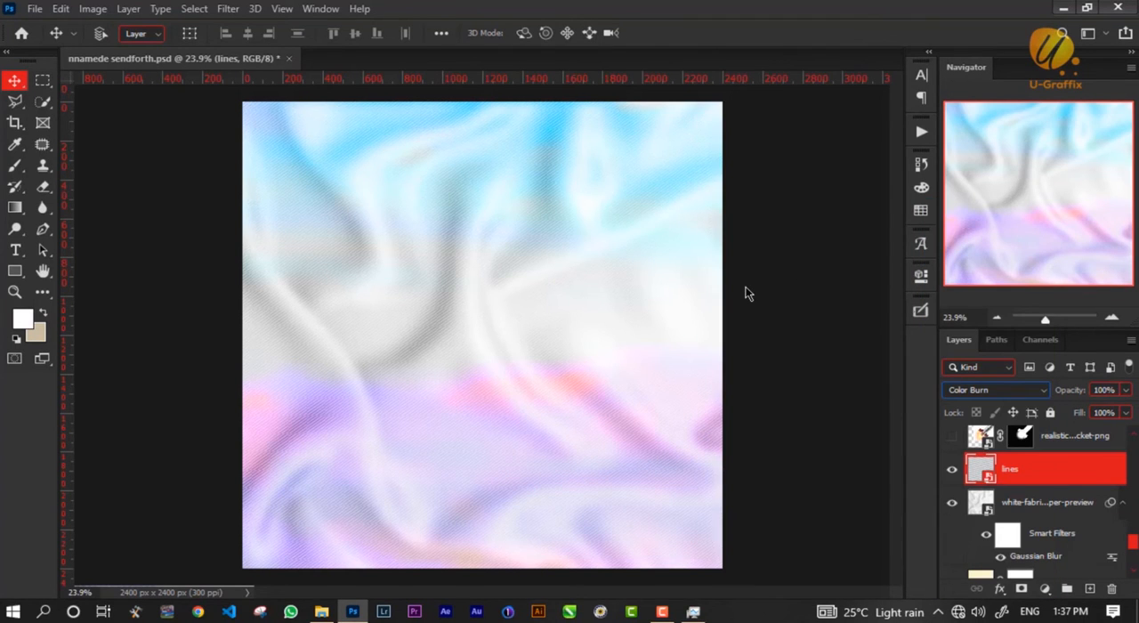
Show the rocket copy, the medal and the couple's photo layer IMG-20220718-WA0034 copy, leaving the masked rocket hidden.
scroll(960, 487, "up", 1)
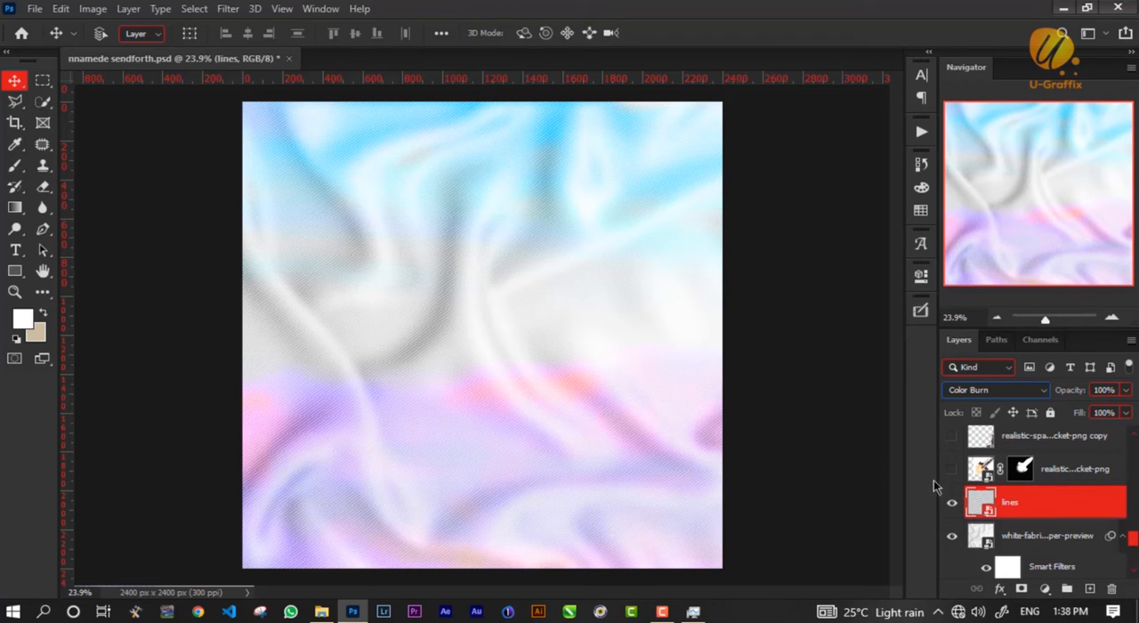
scroll(943, 486, "up", 1)
left_click_drag(952, 470, 950, 502)
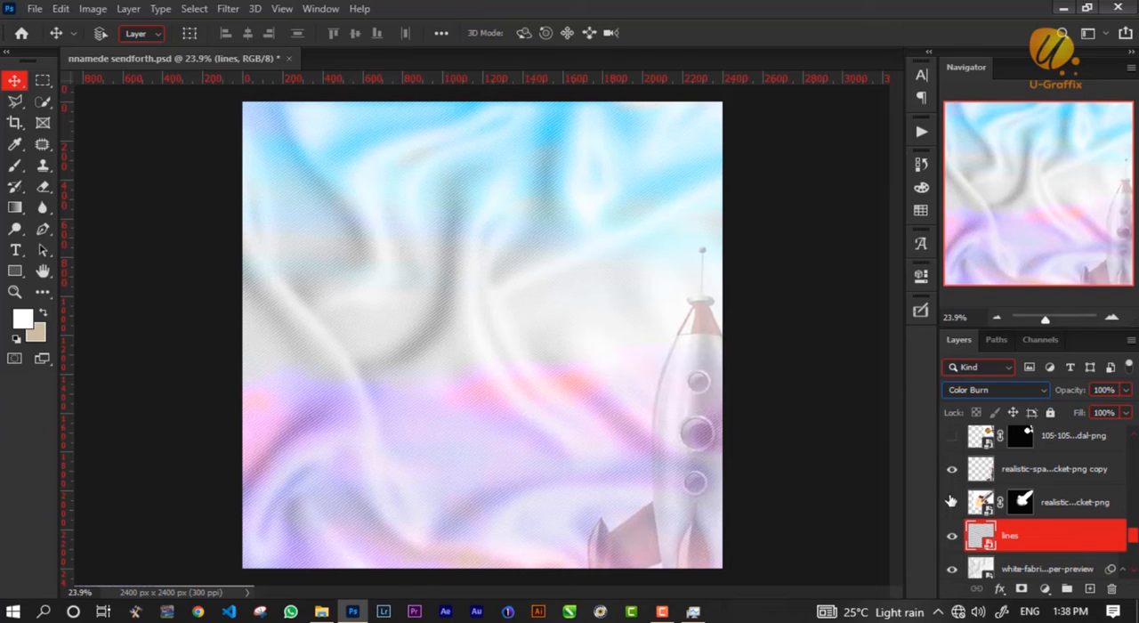
left_click(952, 436)
scroll(953, 453, "up", 2)
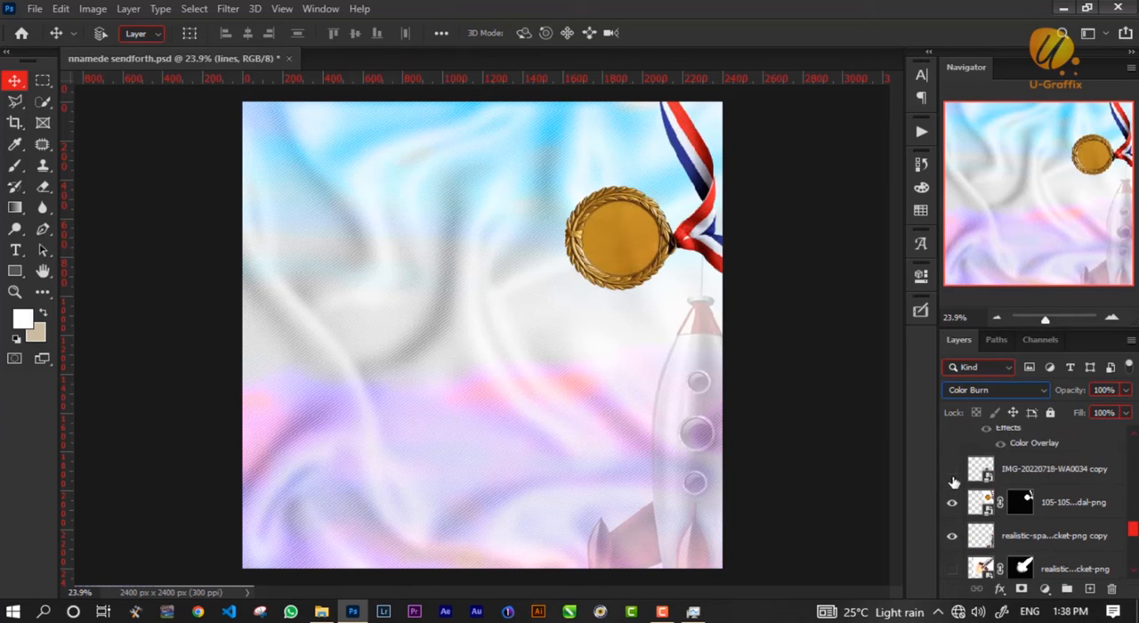
left_click(952, 469)
left_click(952, 502)
left_click(952, 501)
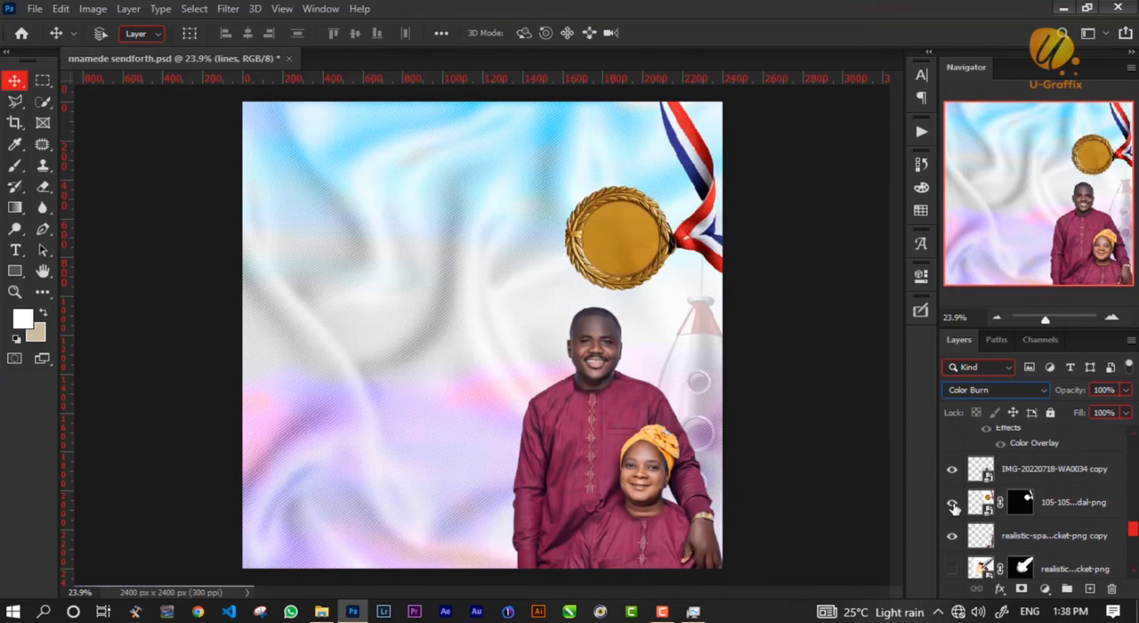
Show the location pin, the Church Auditorium address, the date and time group and both dotted divider lines.
scroll(952, 501, "up", 2)
left_click(952, 487)
scroll(952, 490, "up", 2)
left_click(950, 505)
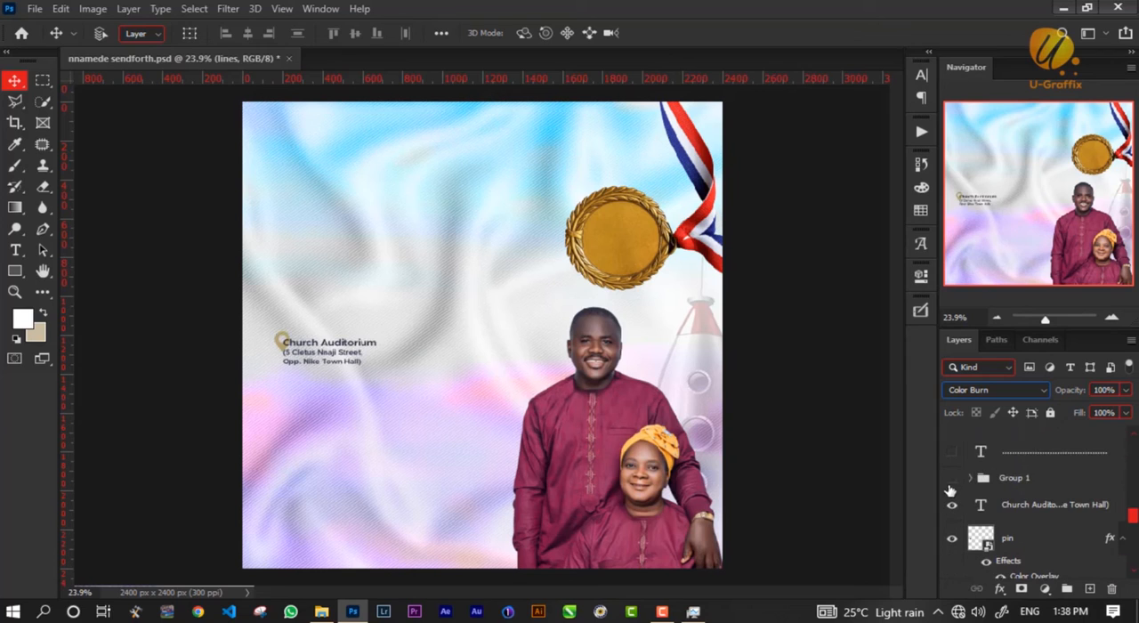
left_click(950, 477)
left_click(952, 451)
scroll(948, 473, "up", 2)
left_click(949, 485)
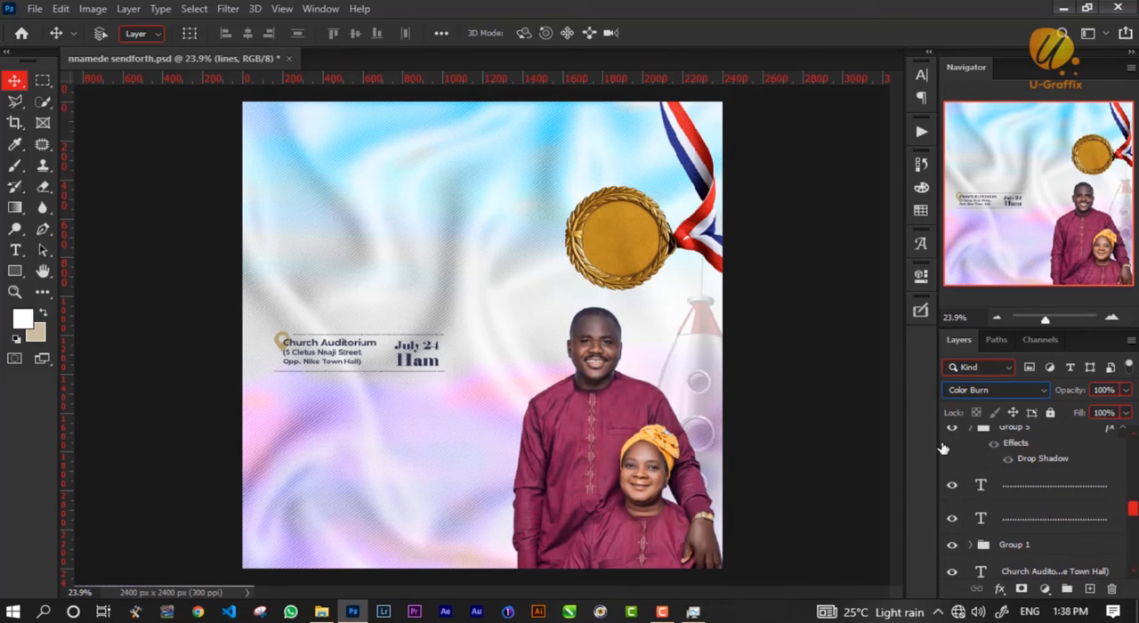
Show the celebrants' caption group and the hosts' name text, and inspect the celebrants' caption up close.
scroll(949, 472, "up", 2)
left_click(950, 465)
left_click(951, 466)
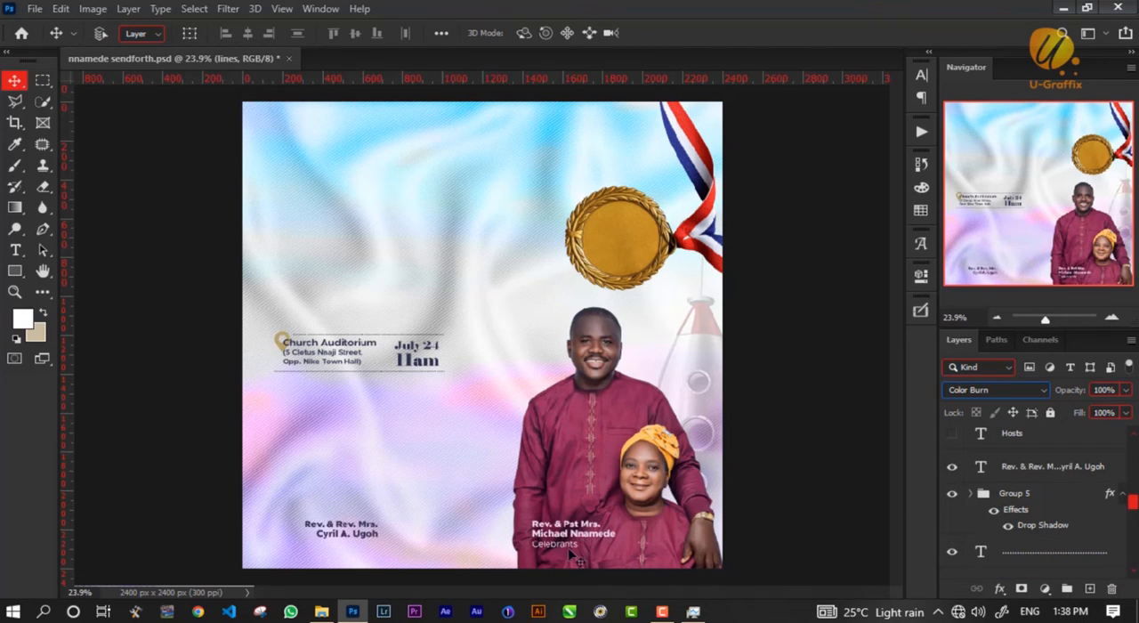
scroll(554, 556, "up", 3)
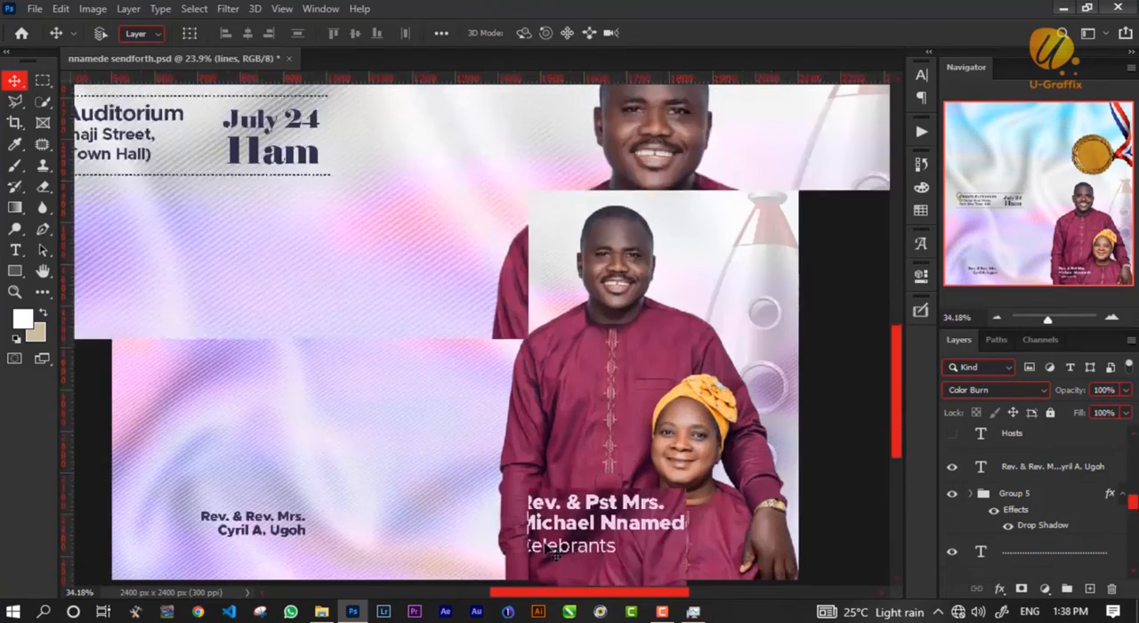
scroll(554, 555, "up", 4)
scroll(584, 447, "down", 1)
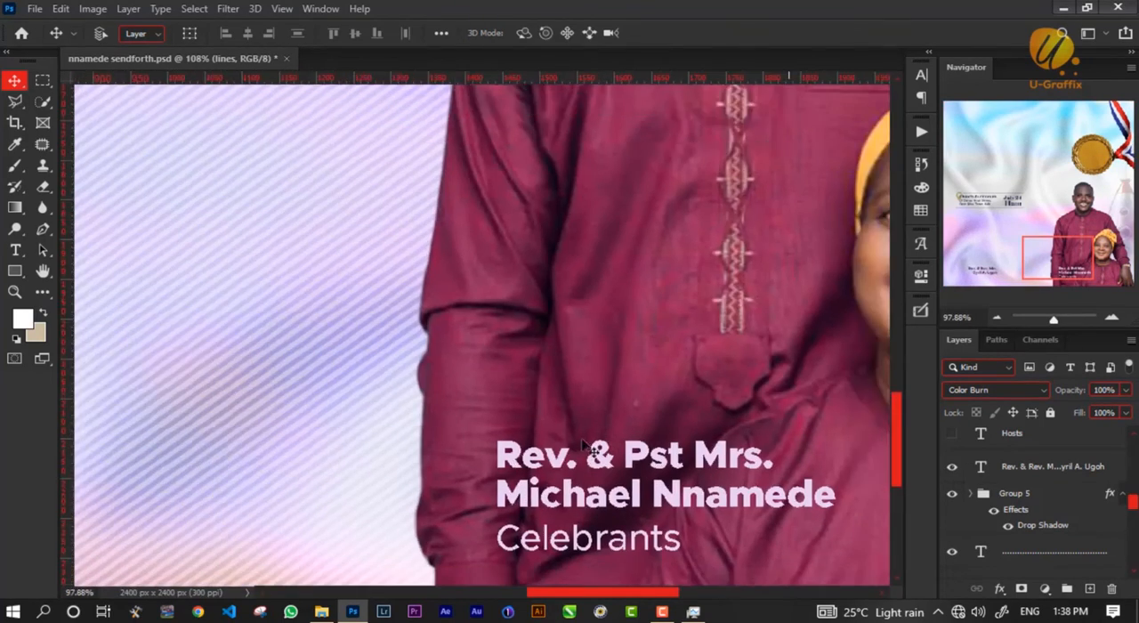
key("ctrl+0")
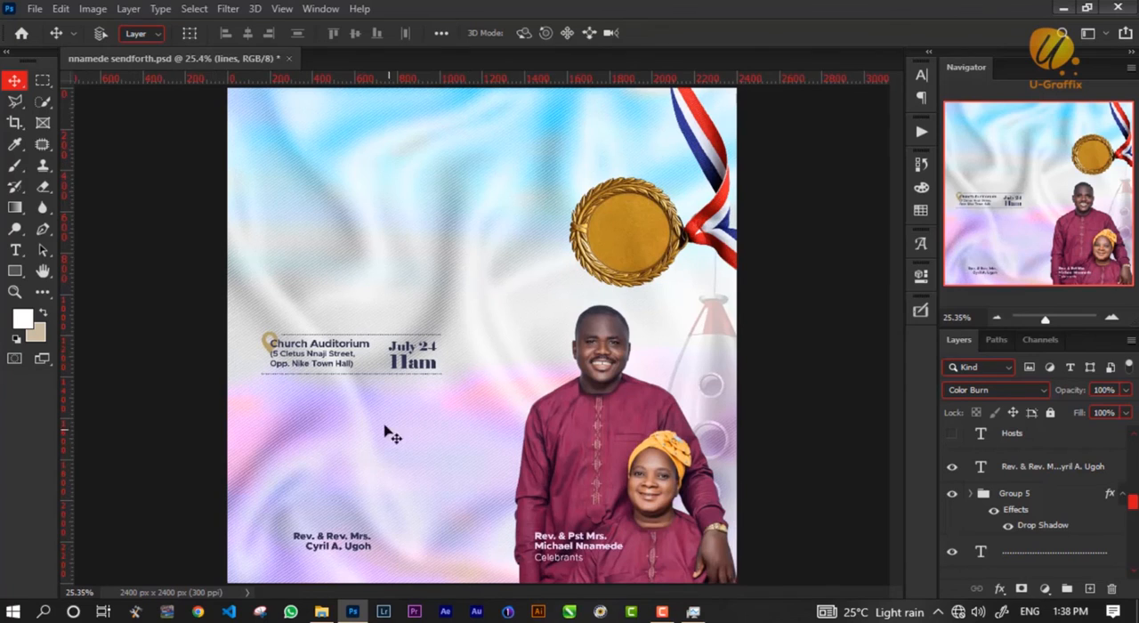
Show the Hosts label, the special guest's name and the AGC Enugu DS/ Special Guest text.
scroll(969, 498, "up", 1)
left_click(952, 465)
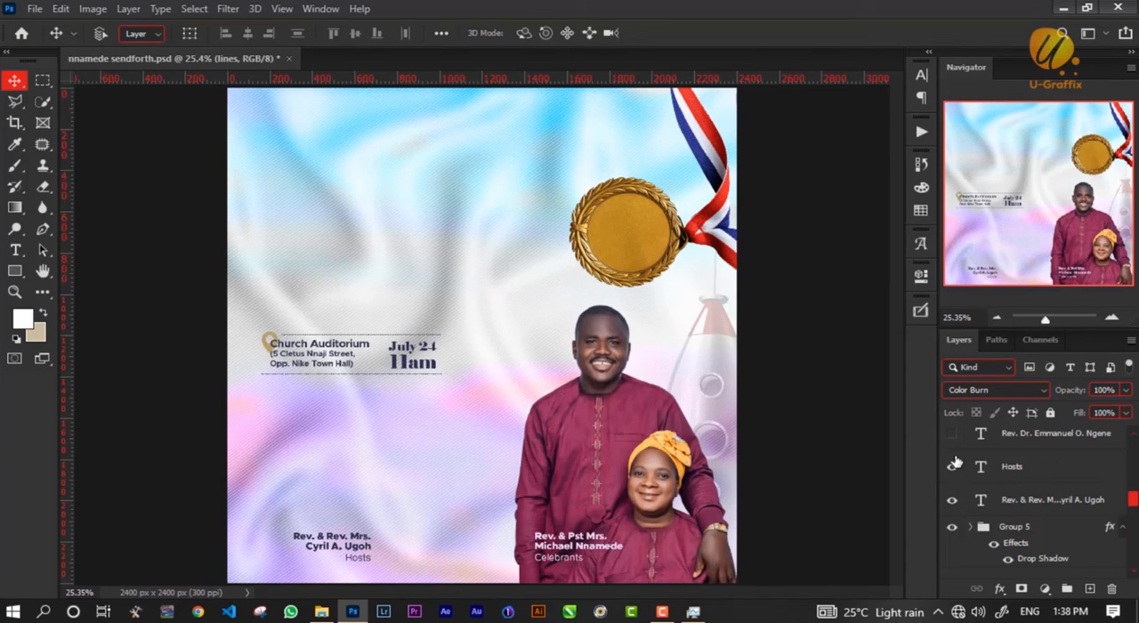
left_click(954, 434)
scroll(957, 480, "up", 3)
left_click(952, 499)
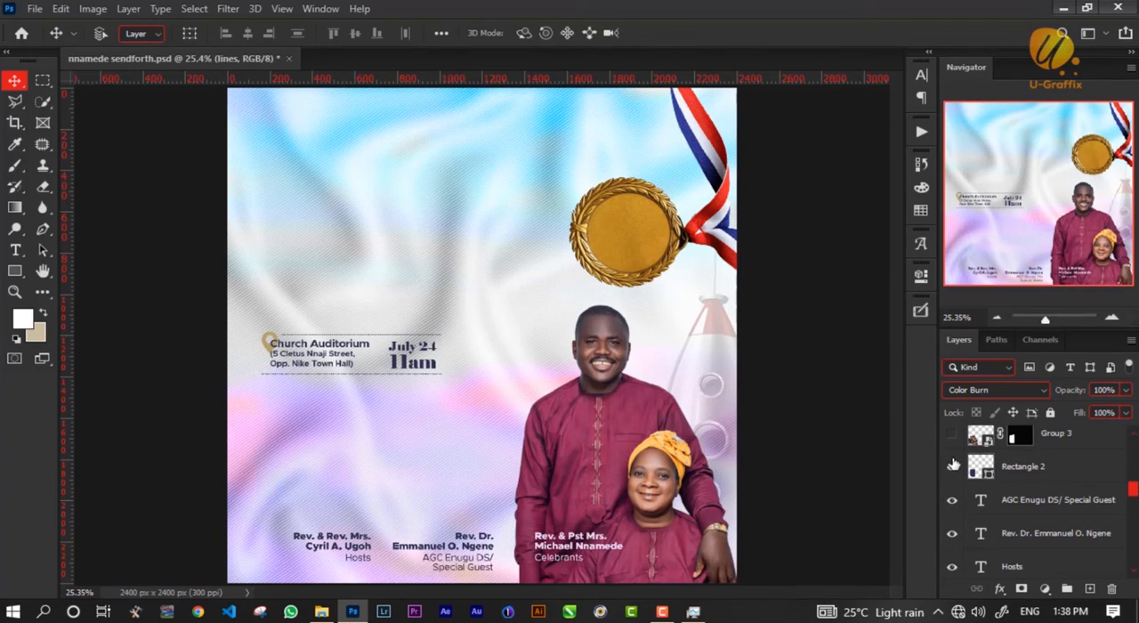
Show the two rounded photo frames, Rectangle 2 and Rectangle 2 copy, with the hosts' and special guest's photos.
left_click(952, 466)
scroll(964, 514, "up", 2)
left_click(952, 499)
left_click(951, 465)
left_click(952, 434)
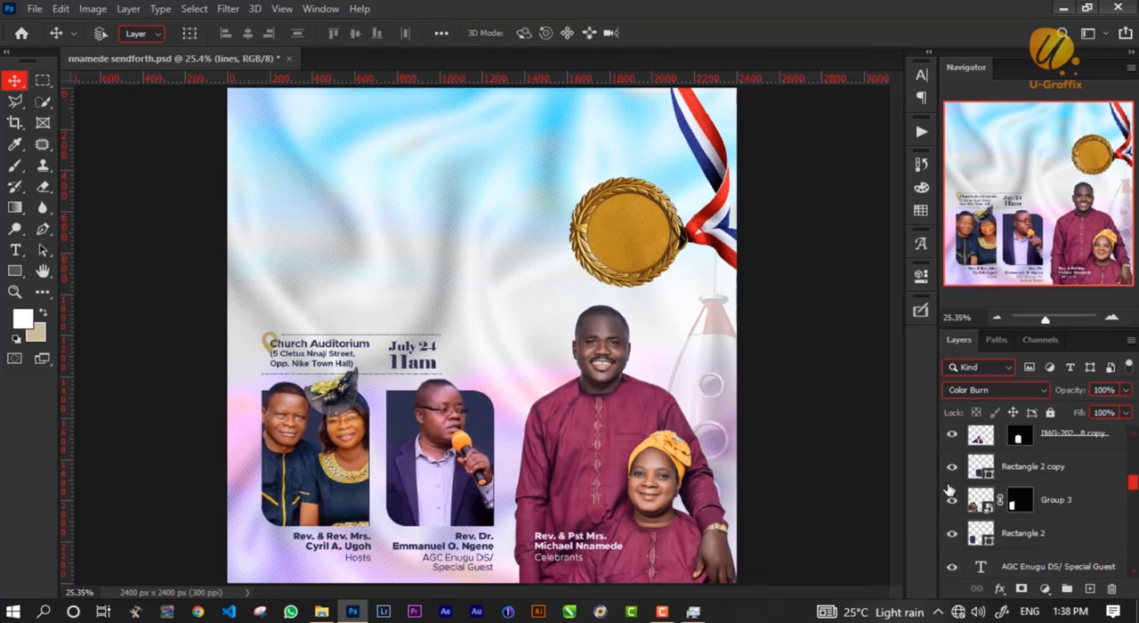
Show the AG LOGO layer and the slanted Assemblies of God Church title text beside it.
scroll(952, 507, "up", 3)
left_click(952, 465)
scroll(952, 481, "up", 2)
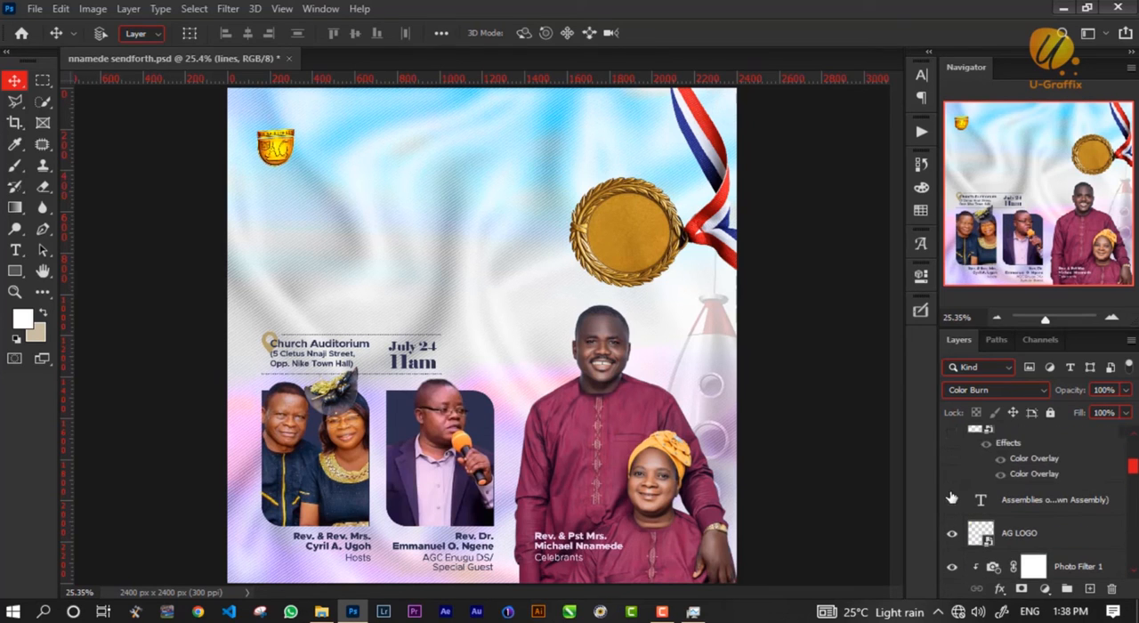
left_click(952, 500)
Show the Facebook icon, the Rectangle 4 bar and the church's Facebook page name text.
scroll(950, 467, "up", 2)
left_click(947, 495)
scroll(945, 496, "up", 1)
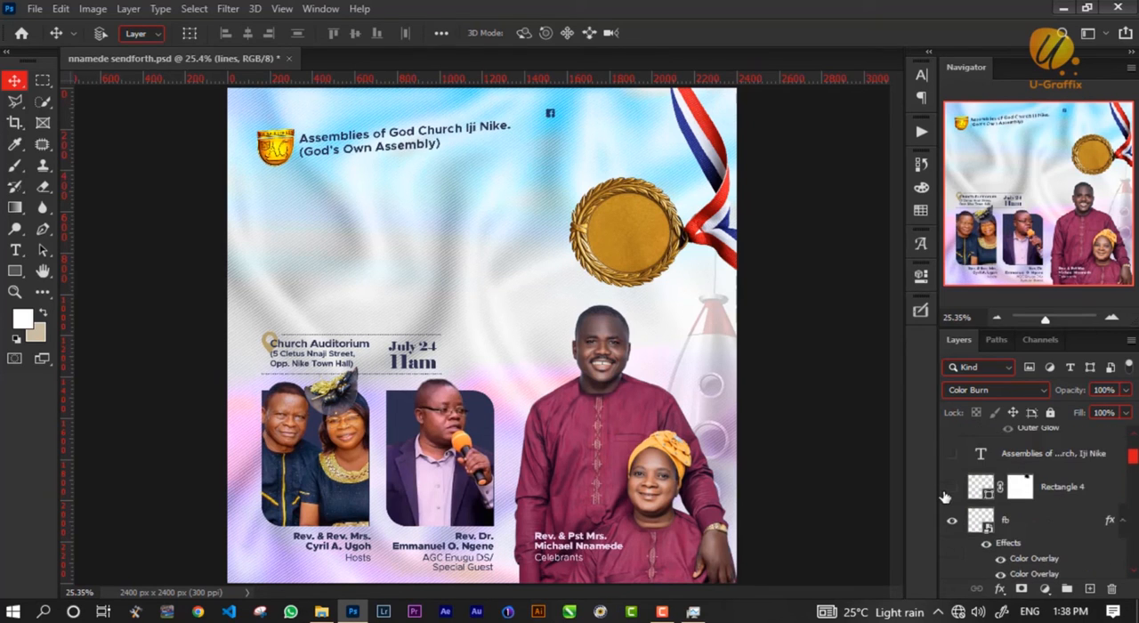
left_click(950, 487)
left_click(950, 454)
scroll(948, 467, "up", 3)
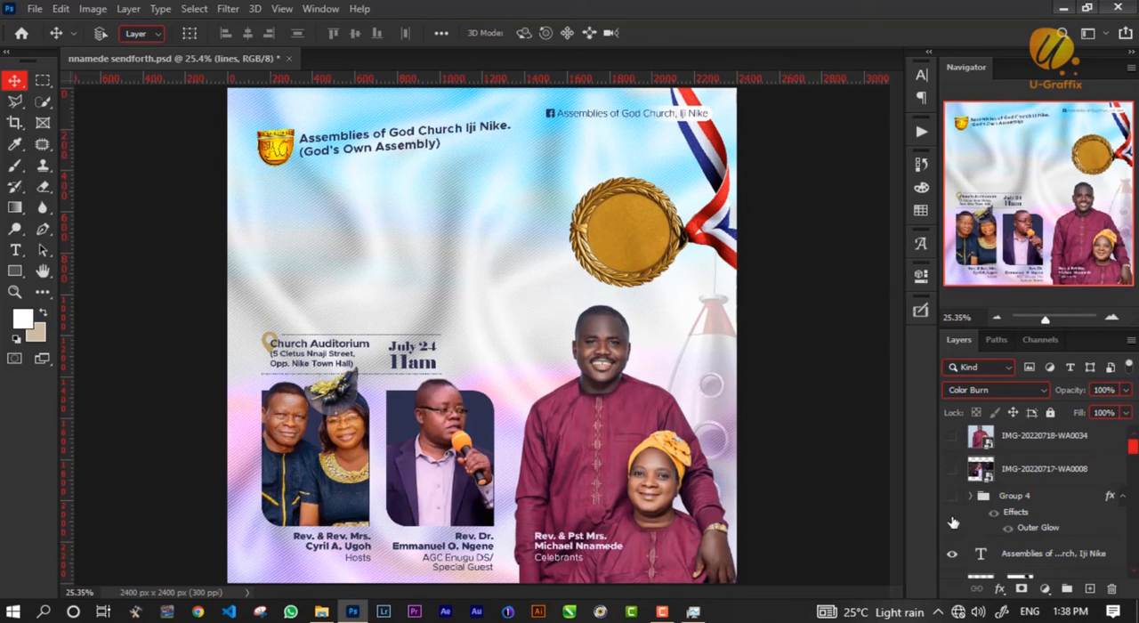